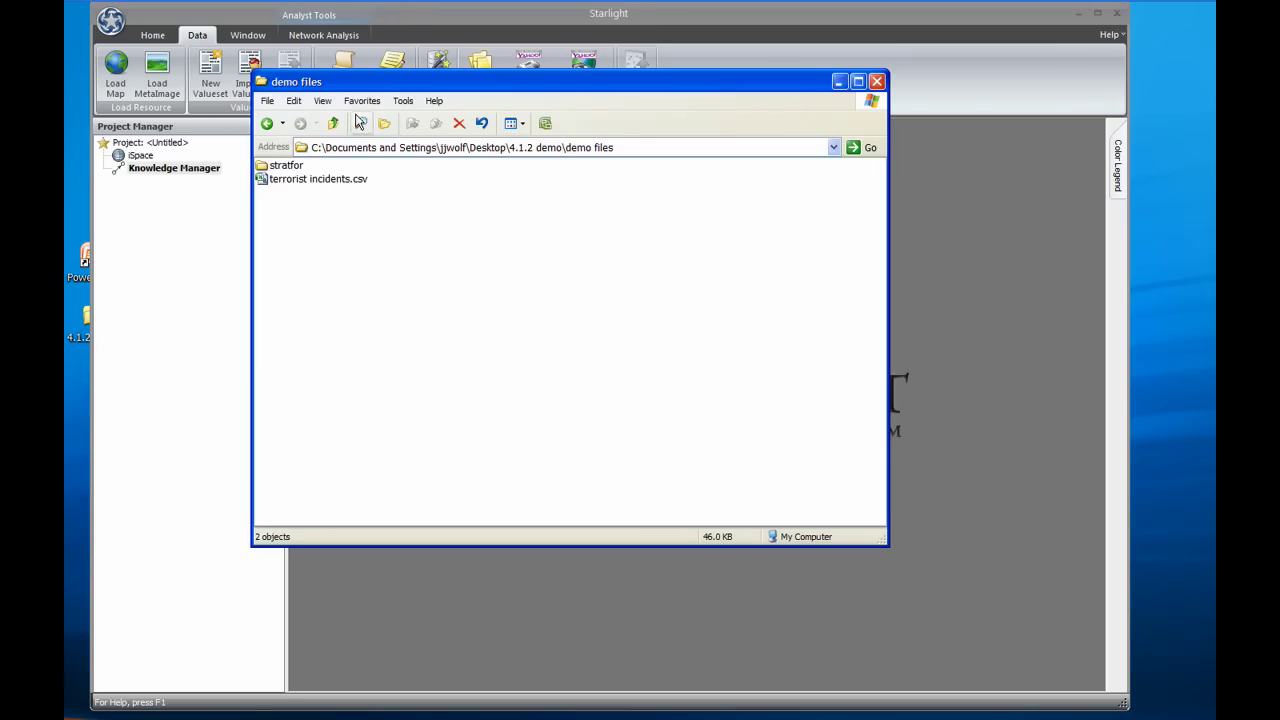
# Open the stratfor folder and view the document A CHILLING EFFECT ON U.S. COUNTERTERRORISM.docx, closing it again when done
pyautogui.doubleClick(302, 166)
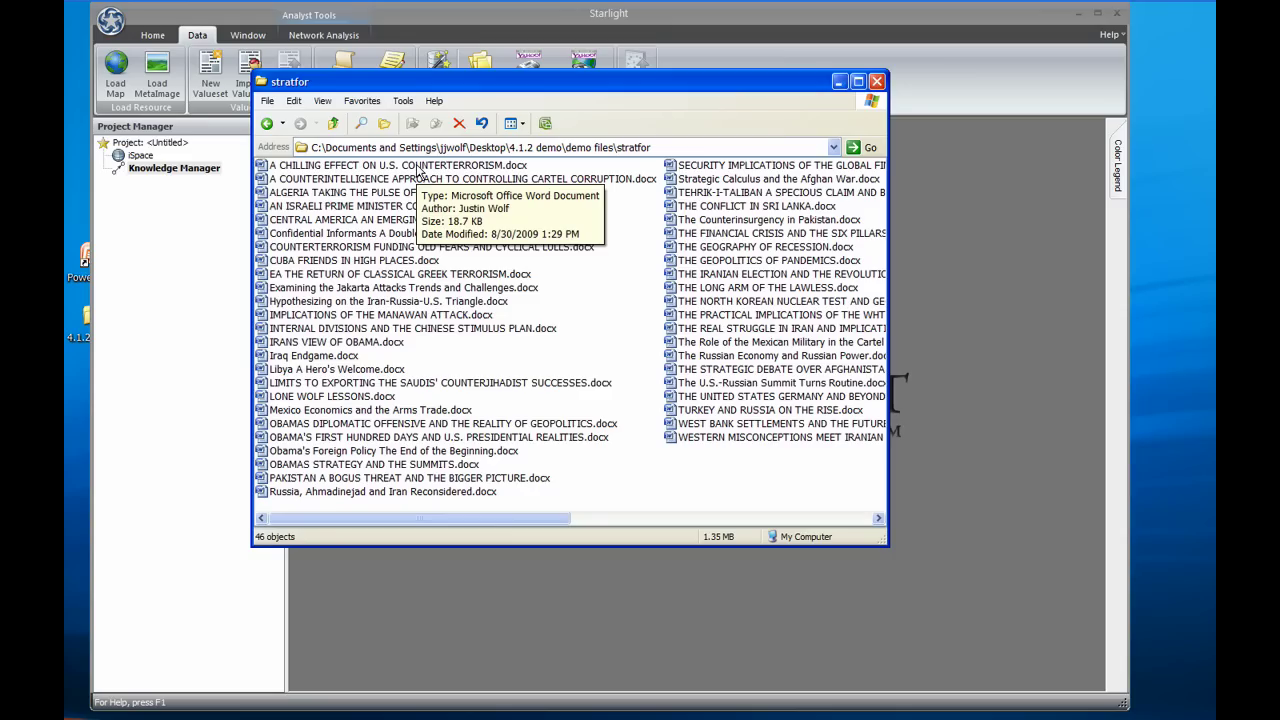
pyautogui.click(420, 166)
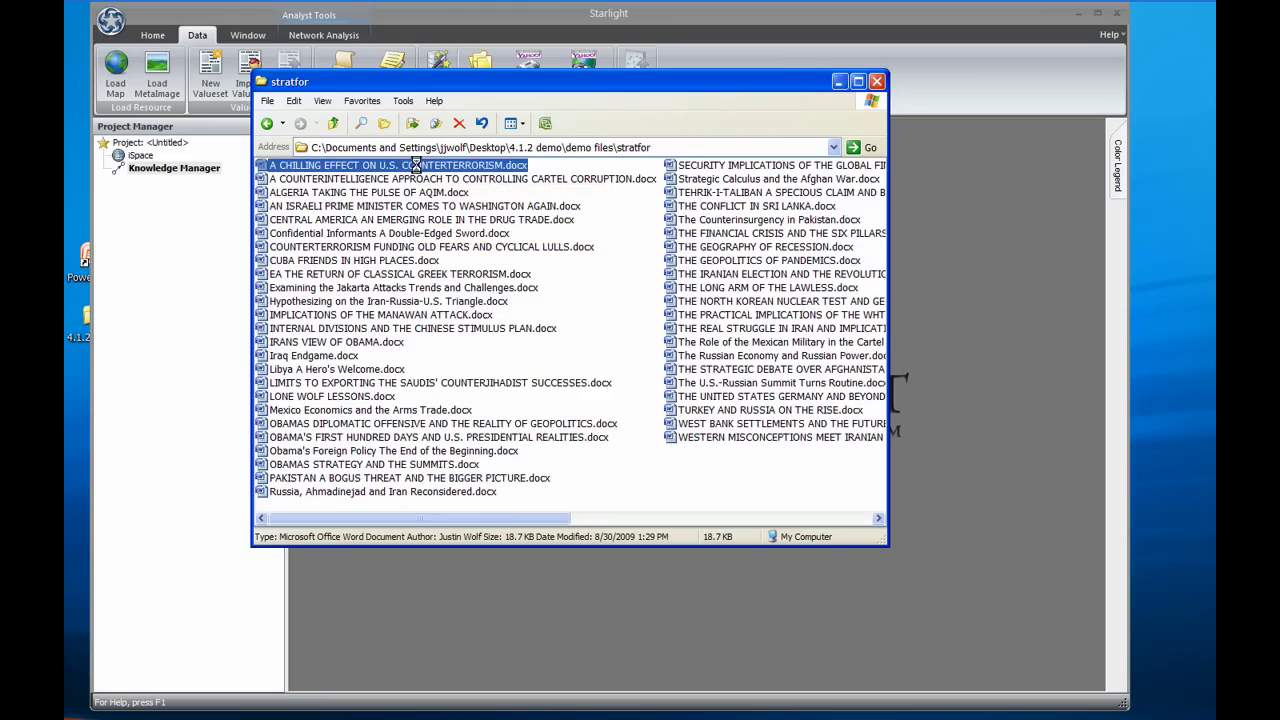
pyautogui.doubleClick(424, 168)
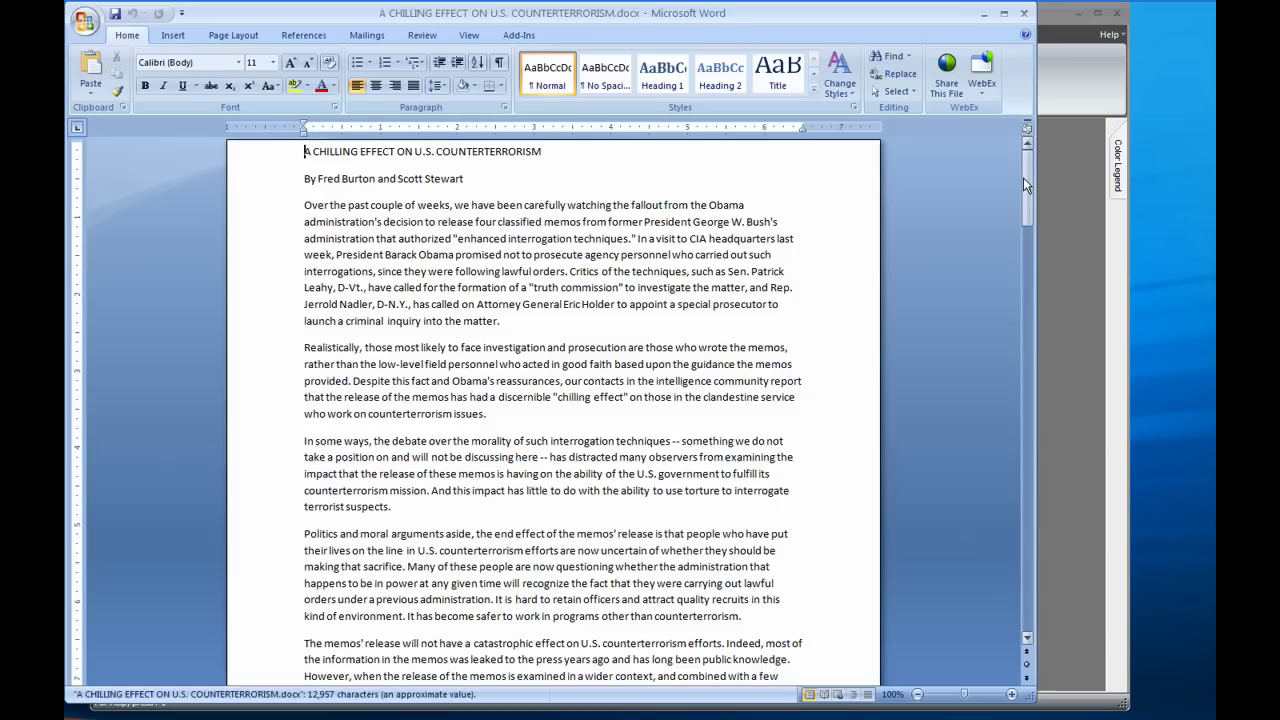
pyautogui.moveTo(1023, 177)
pyautogui.mouseDown()
pyautogui.moveTo(1035, 488)
pyautogui.moveTo(1022, 168)
pyautogui.mouseUp()
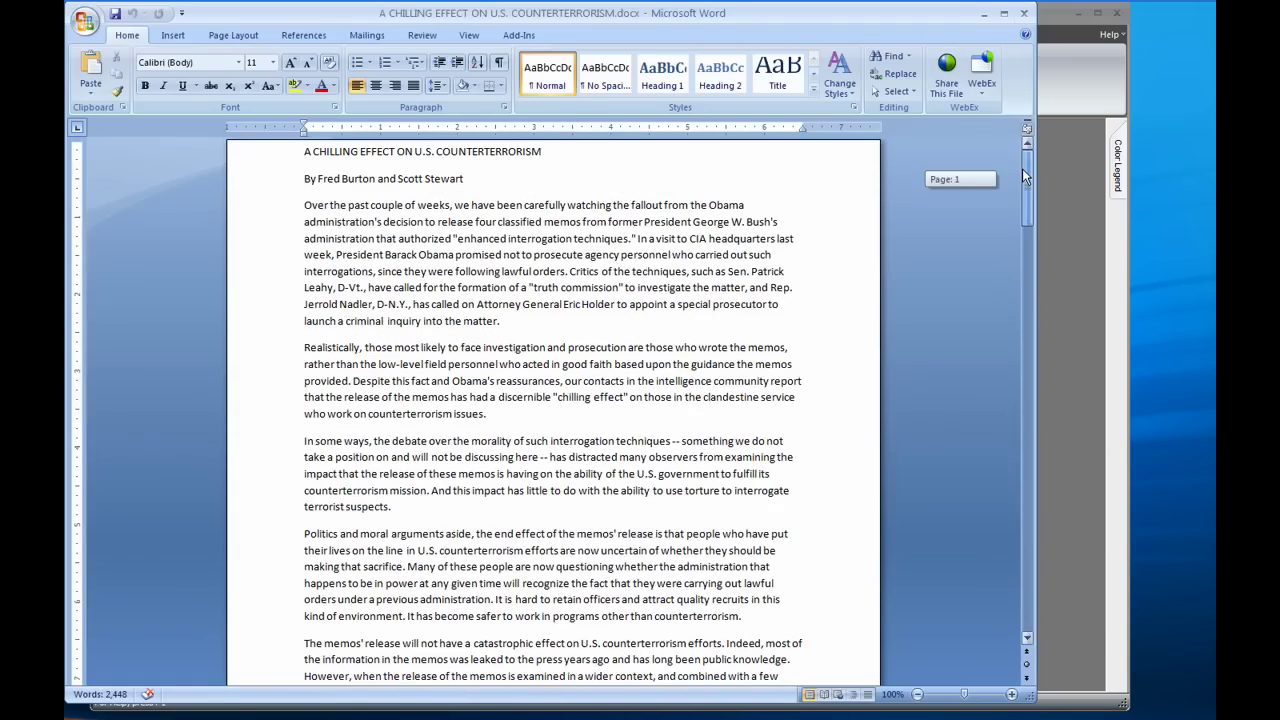
pyautogui.click(1024, 13)
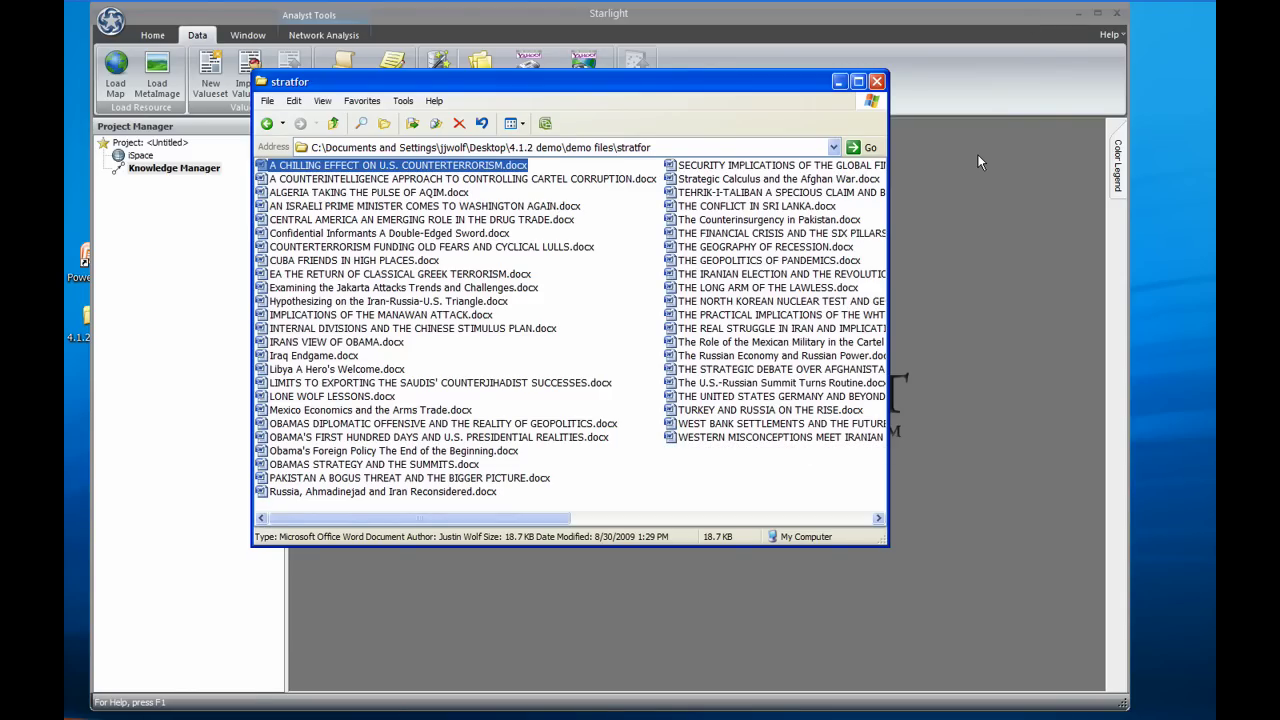
# Import all Word documents from the stratfor folder into Starlight with Automatic XML Registration and the Default preprocessor
pyautogui.hotkey('ctrl', 'a')
pyautogui.moveTo(828, 240); pyautogui.dragTo(955, 252)
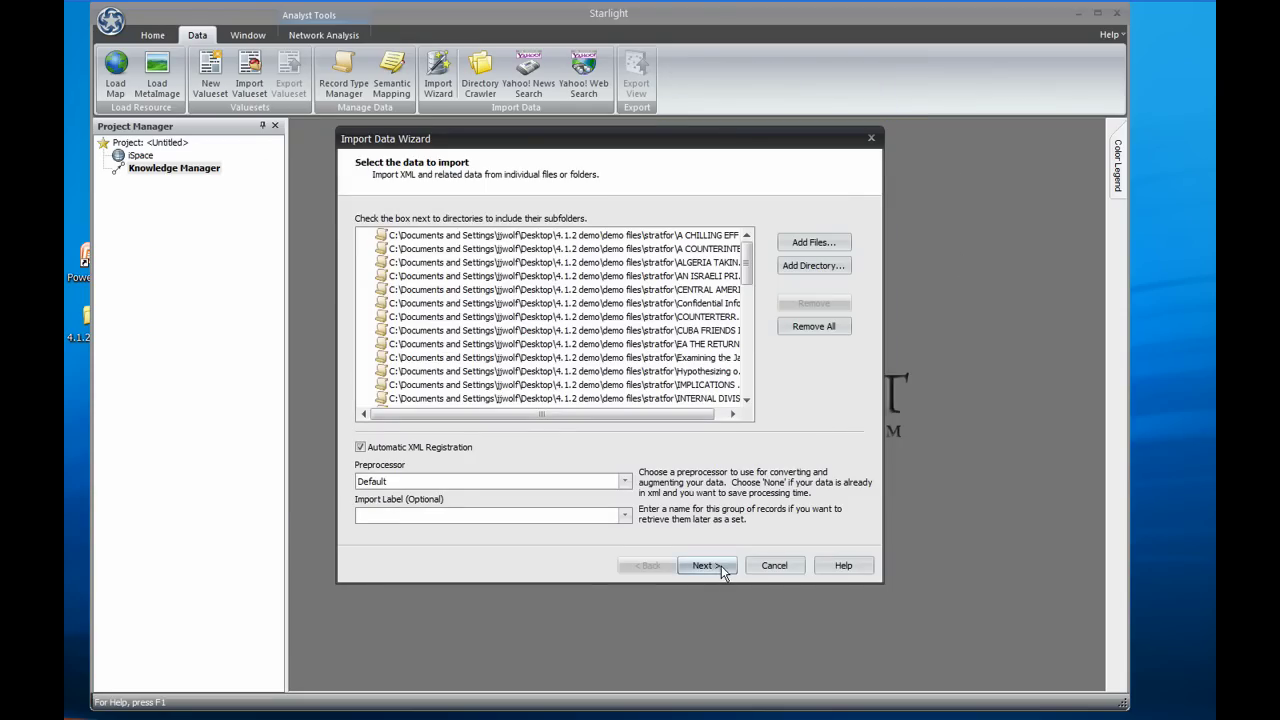
pyautogui.click(704, 565)
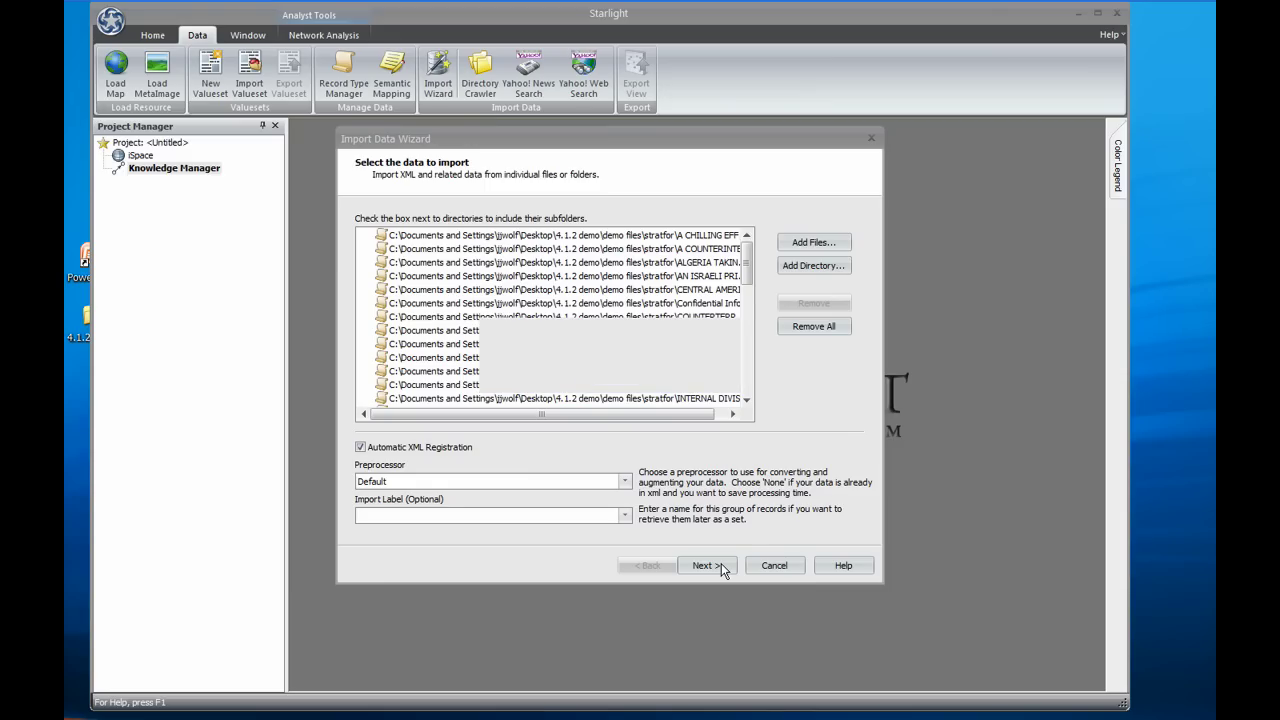
pyautogui.click(705, 565)
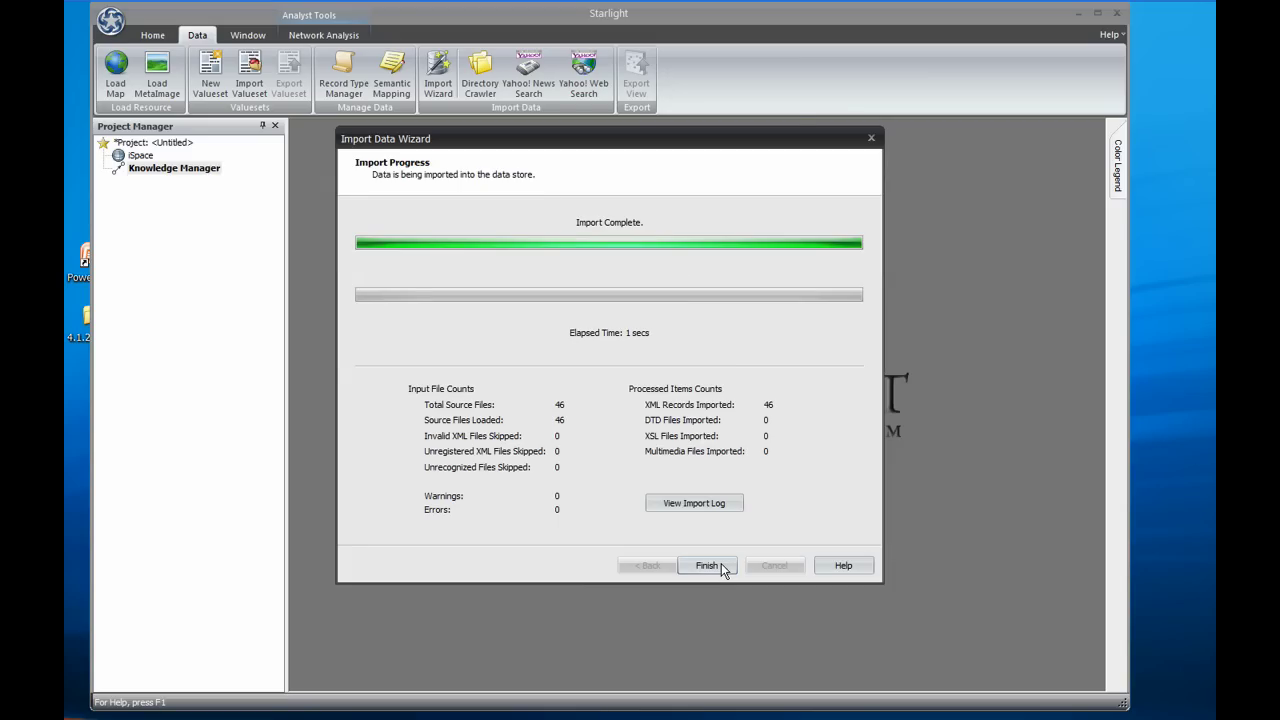
pyautogui.click(721, 566)
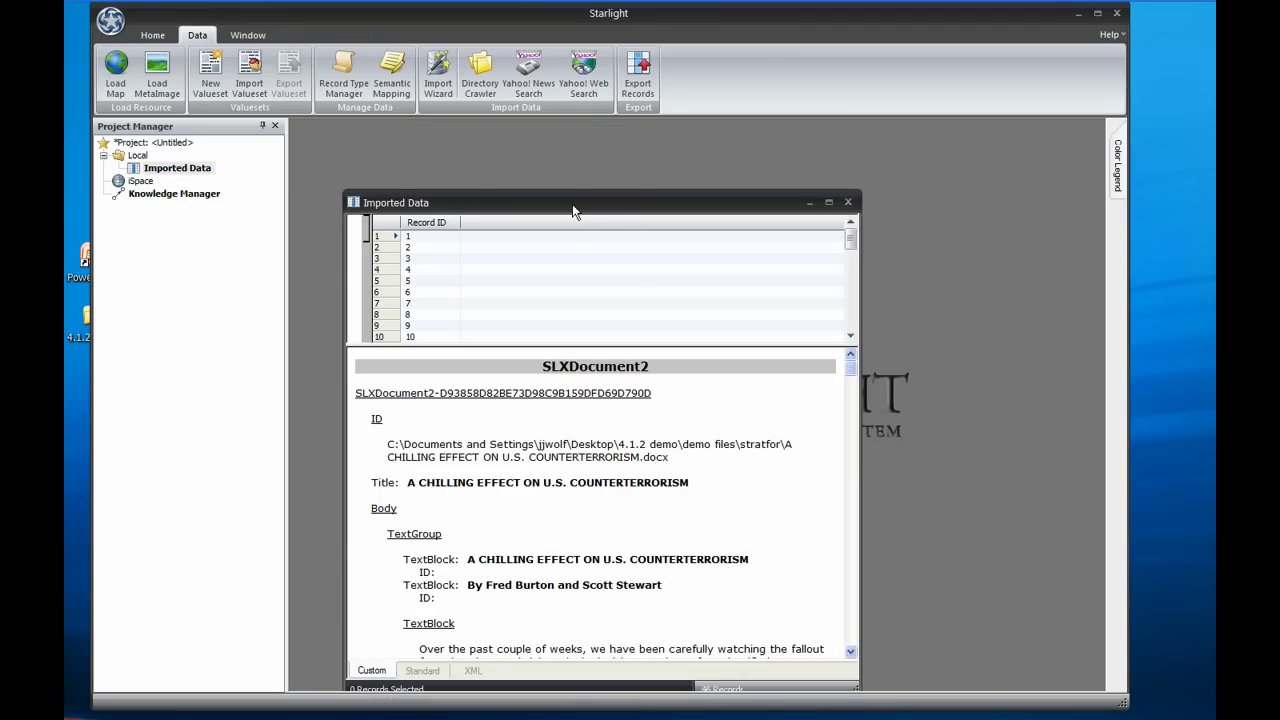
# Open the Knowledge Manager in a taller window and examine the links around al Qaeda and Hezbollah in Network 1
pyautogui.moveTo(573, 205); pyautogui.dragTo(558, 155)
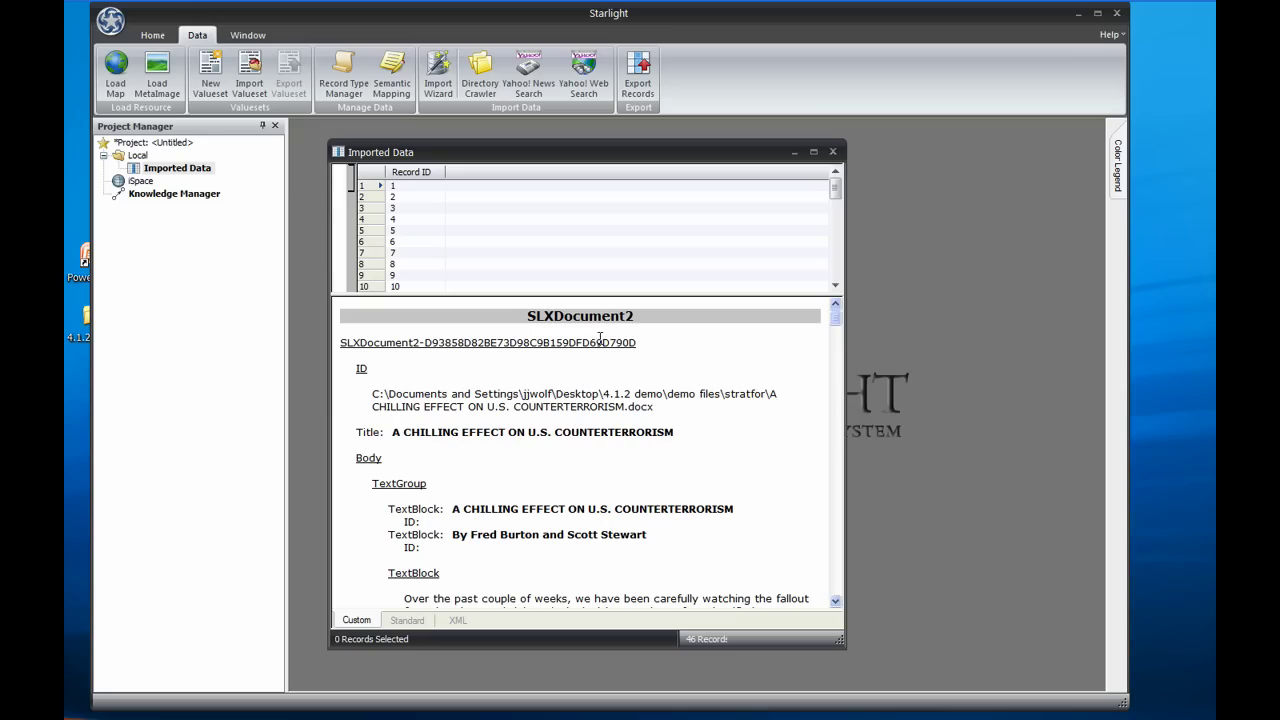
pyautogui.moveTo(208, 193); pyautogui.dragTo(205, 197)
pyautogui.doubleClick(205, 195)
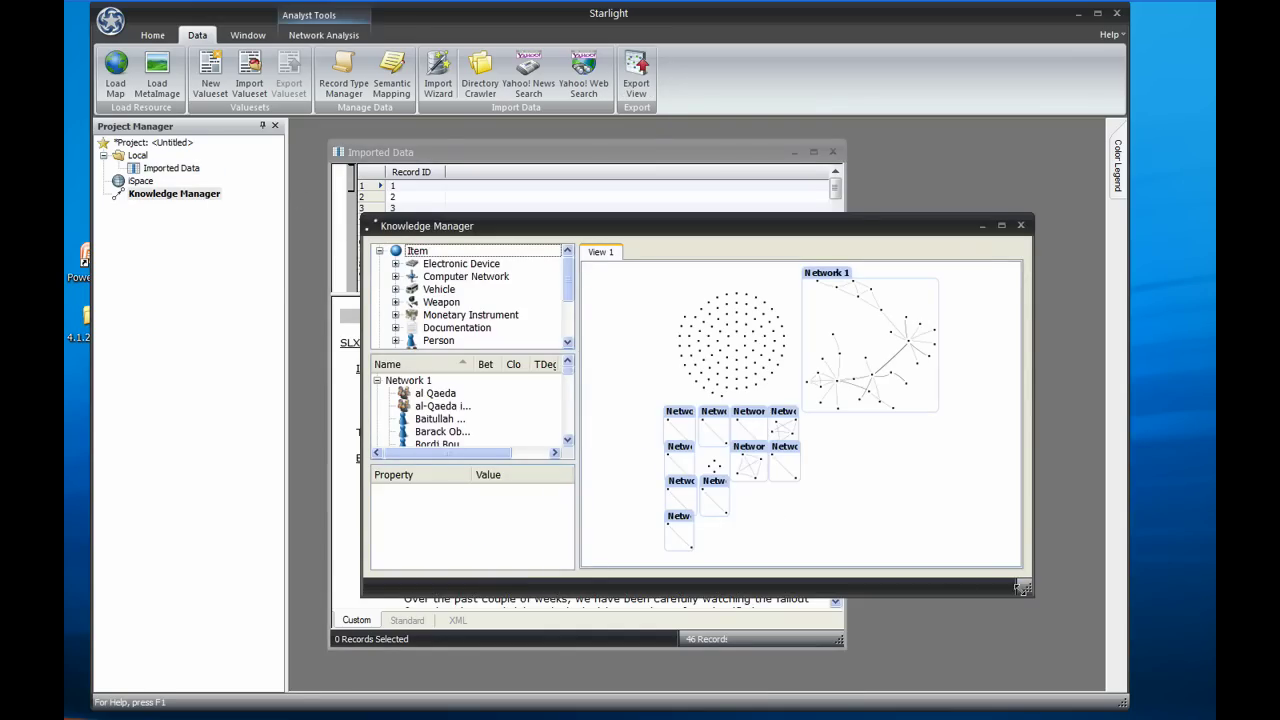
pyautogui.moveTo(1024, 588); pyautogui.dragTo(966, 680)
pyautogui.doubleClick(852, 398)
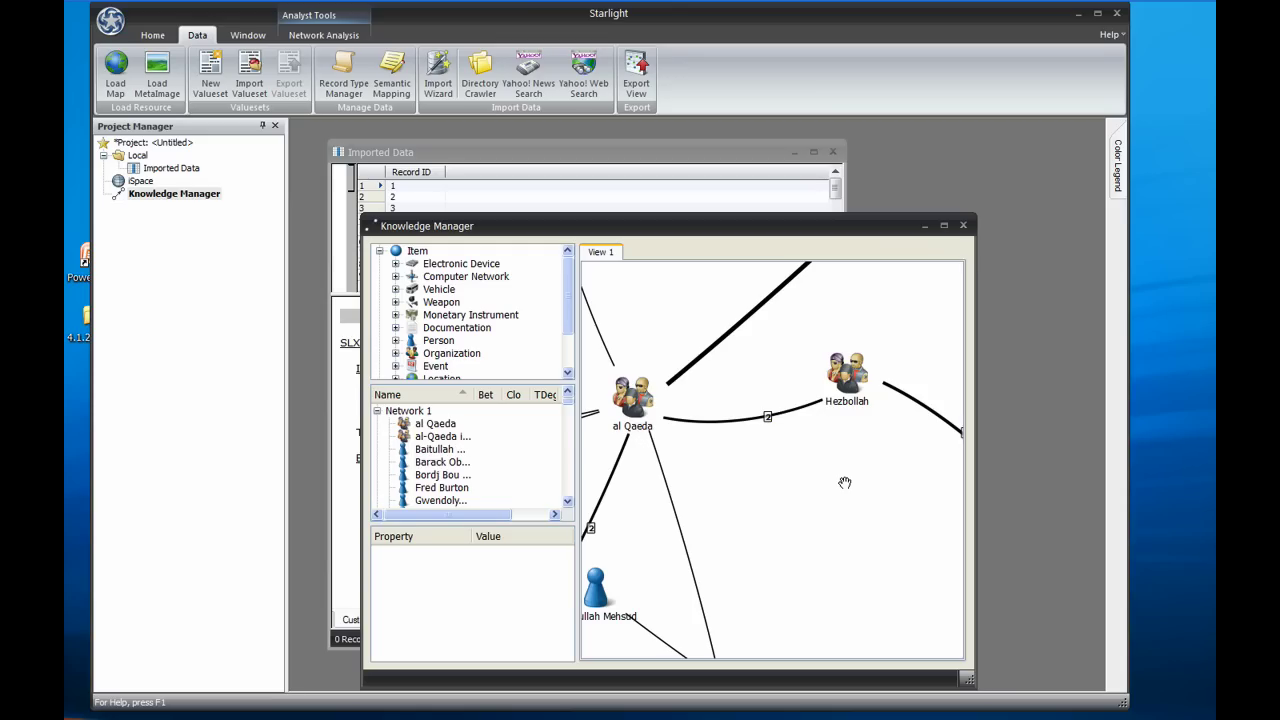
# Open the recent project state dept news.slp and inspect the links between people in its Knowledge Manager network
pyautogui.click(111, 20)
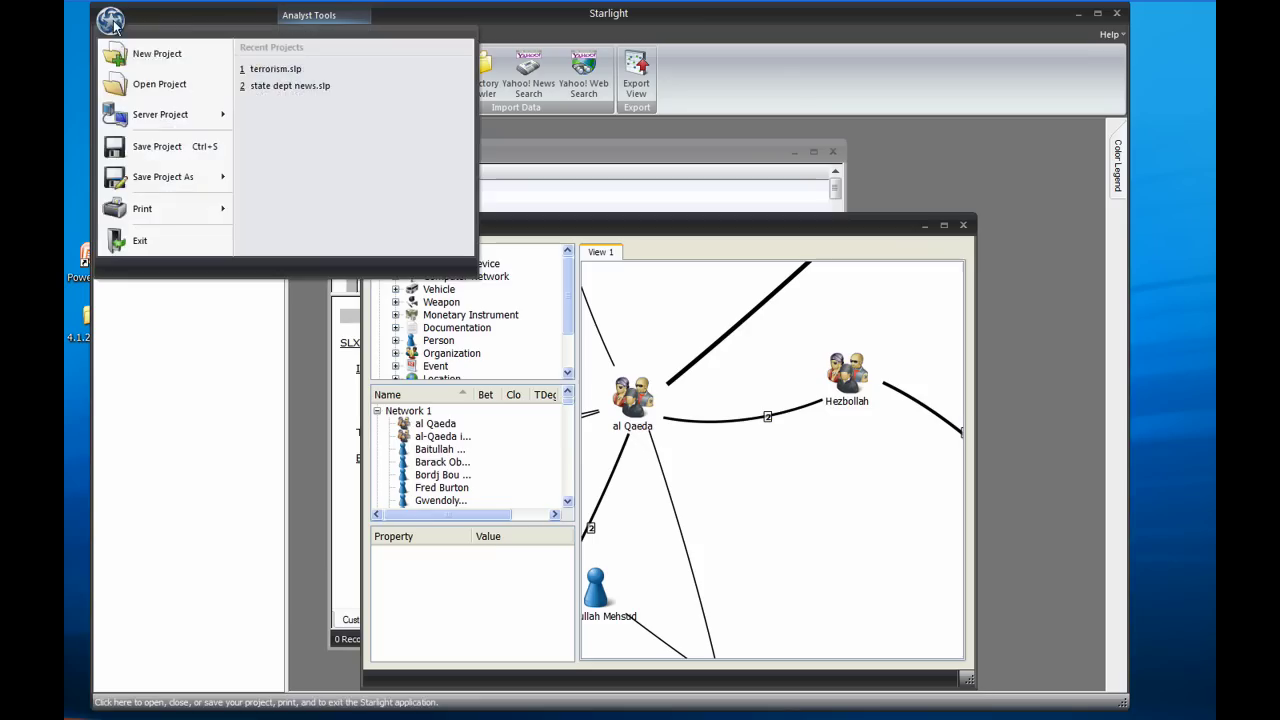
pyautogui.click(278, 86)
pyautogui.click(610, 384)
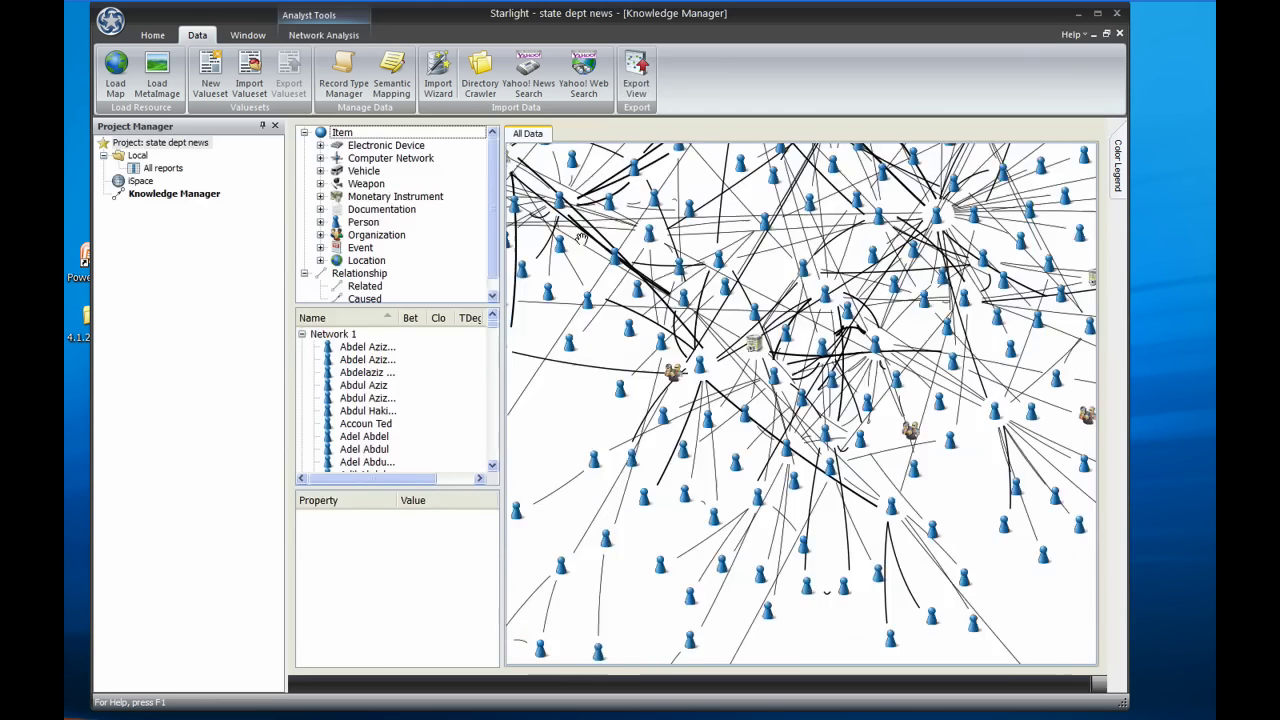
pyautogui.scroll(3, 820, 443)
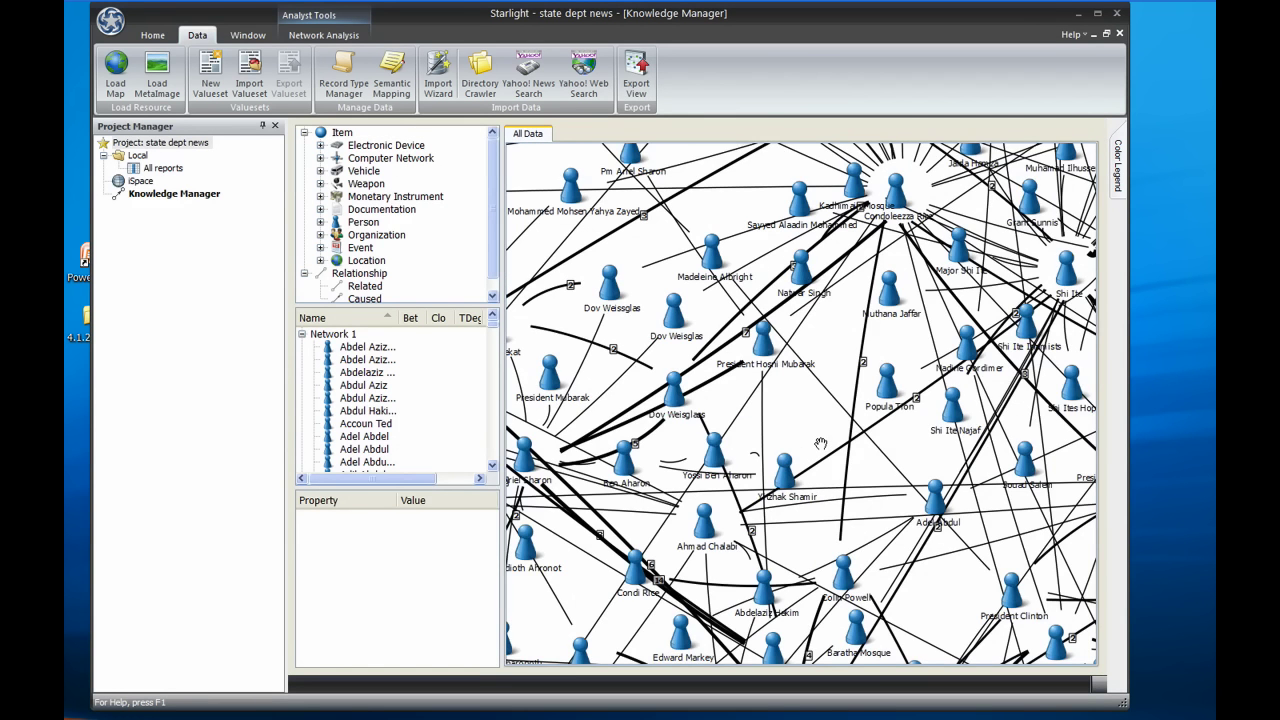
pyautogui.moveTo(820, 443); pyautogui.dragTo(834, 371)
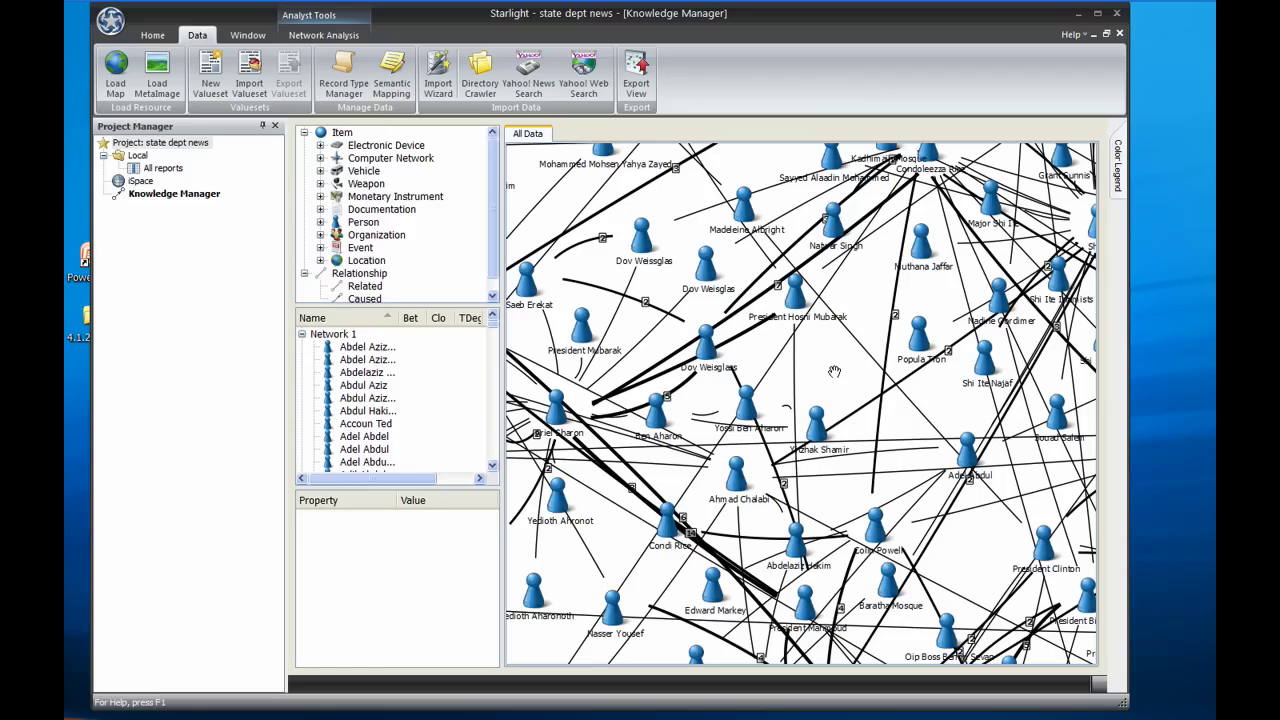
# Rank the network objects by Betweenness Centrality and sort the object list by that score in descending order
pyautogui.click(360, 38)
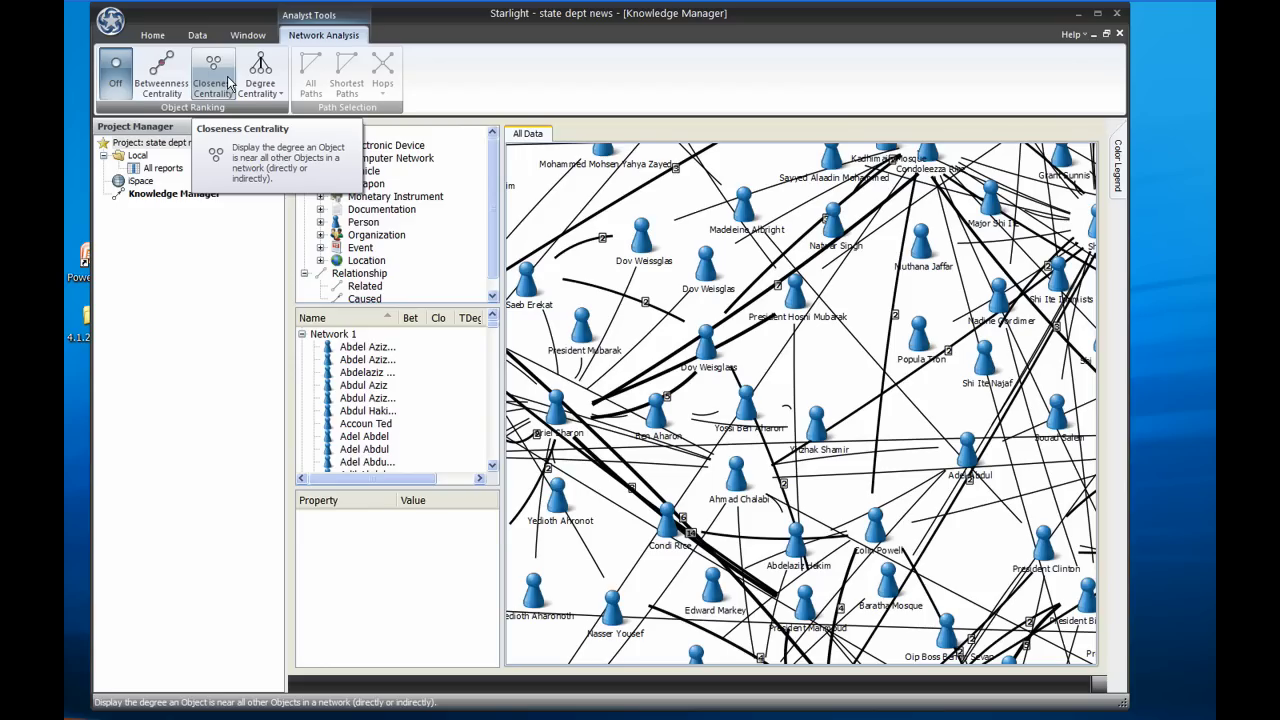
pyautogui.click(170, 84)
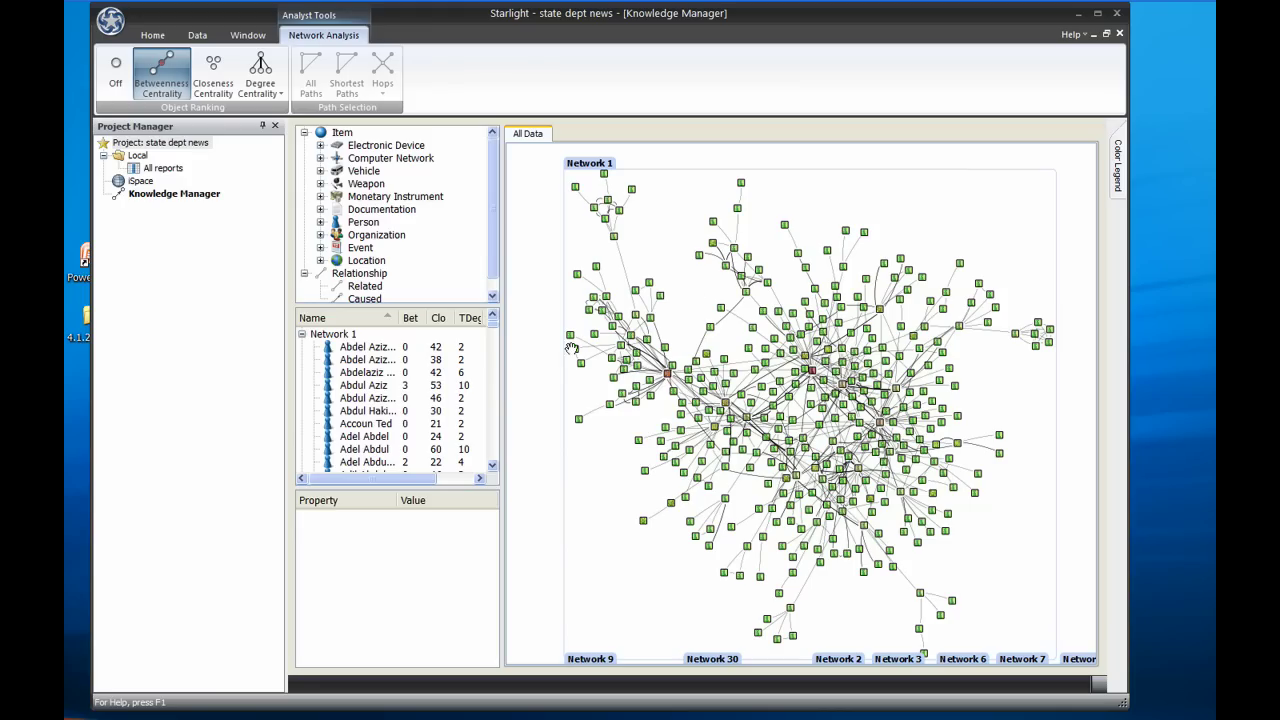
pyautogui.click(411, 318)
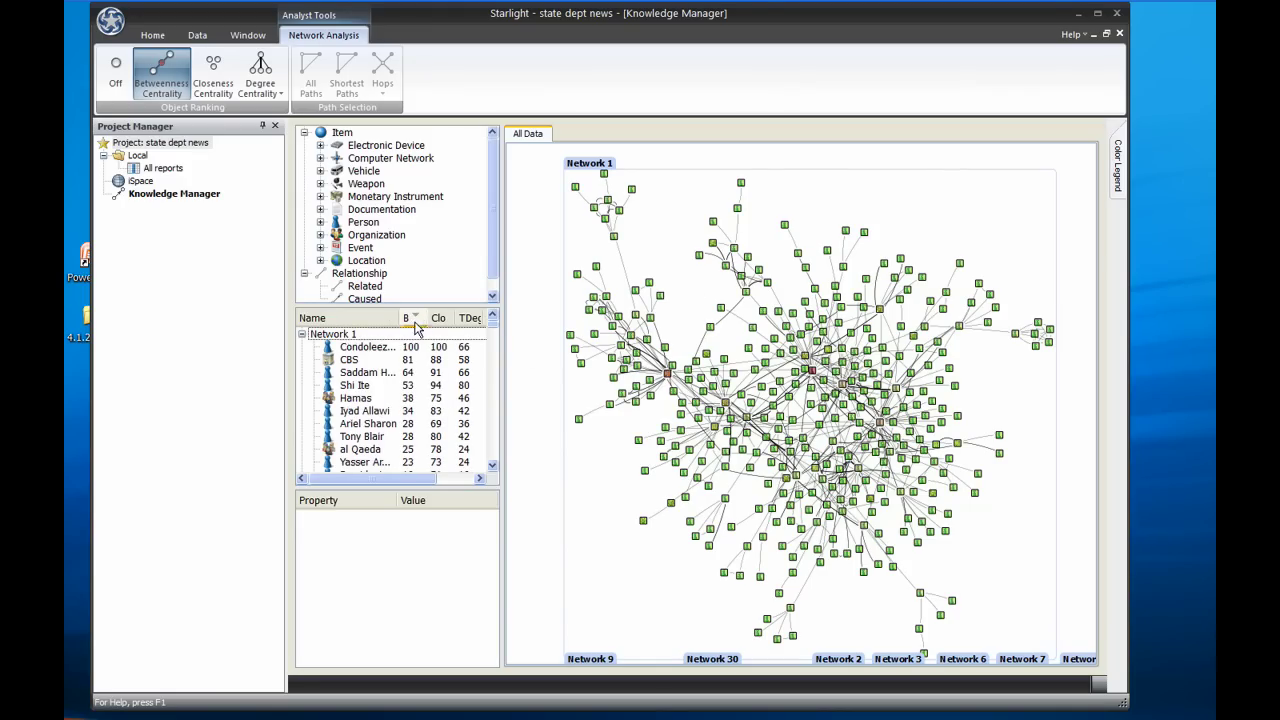
# Highlight the five highest-ranked objects in the sorted list, down to Hamas, to locate them in the network
pyautogui.click(384, 348)
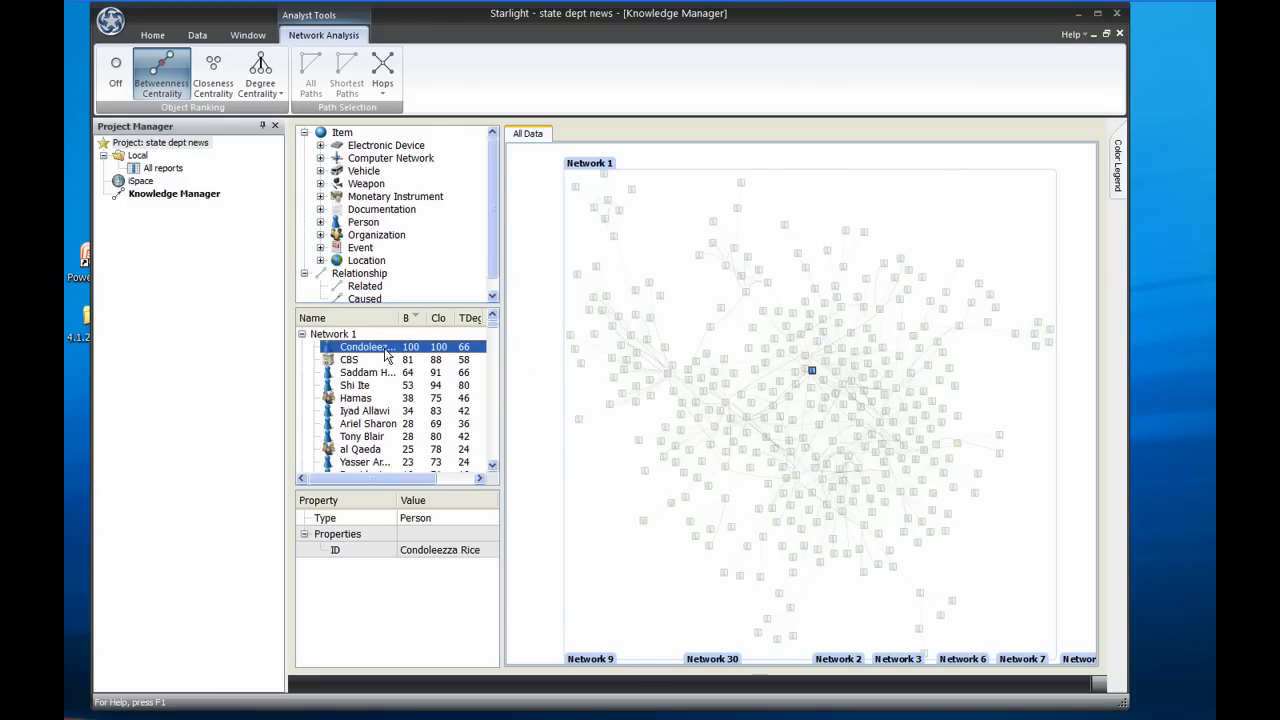
pyautogui.press('Down')
pyautogui.press('Down')
pyautogui.press('Down')
pyautogui.press('Down')
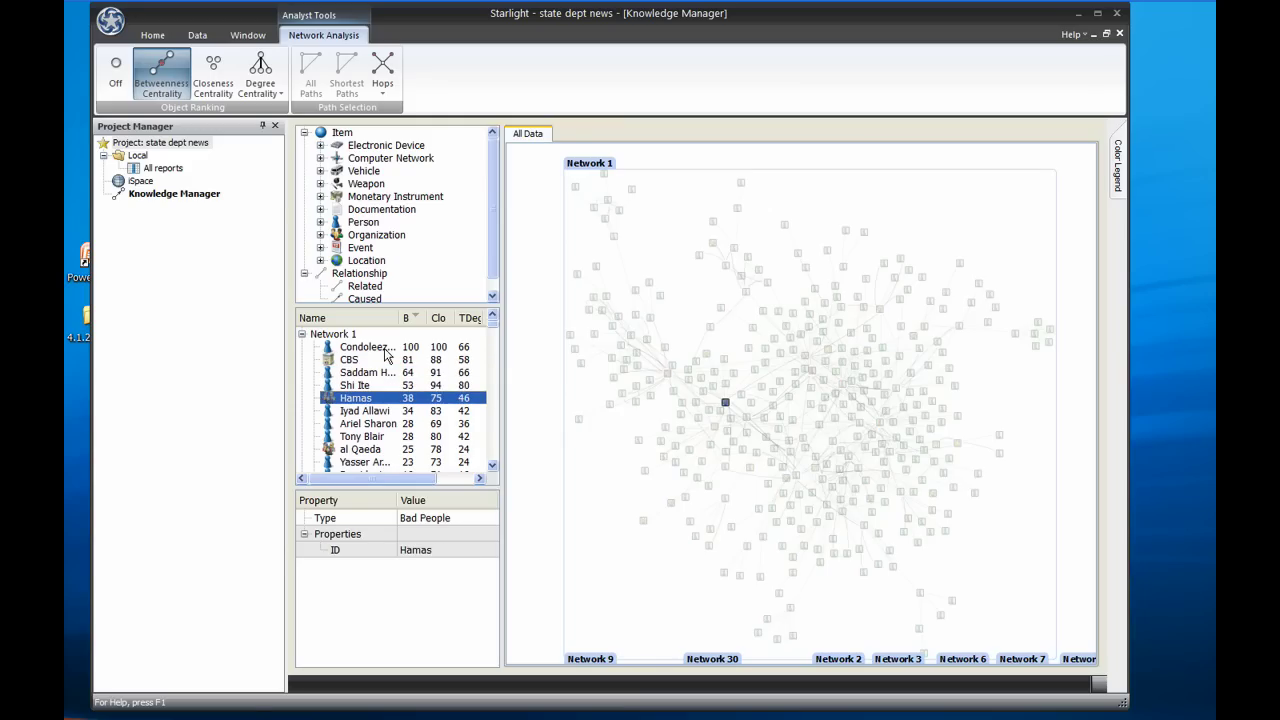
pyautogui.hotkey('shift', 'Up')
pyautogui.hotkey('shift', 'Up')
pyautogui.hotkey('shift', 'Up')
pyautogui.hotkey('shift', 'Up')
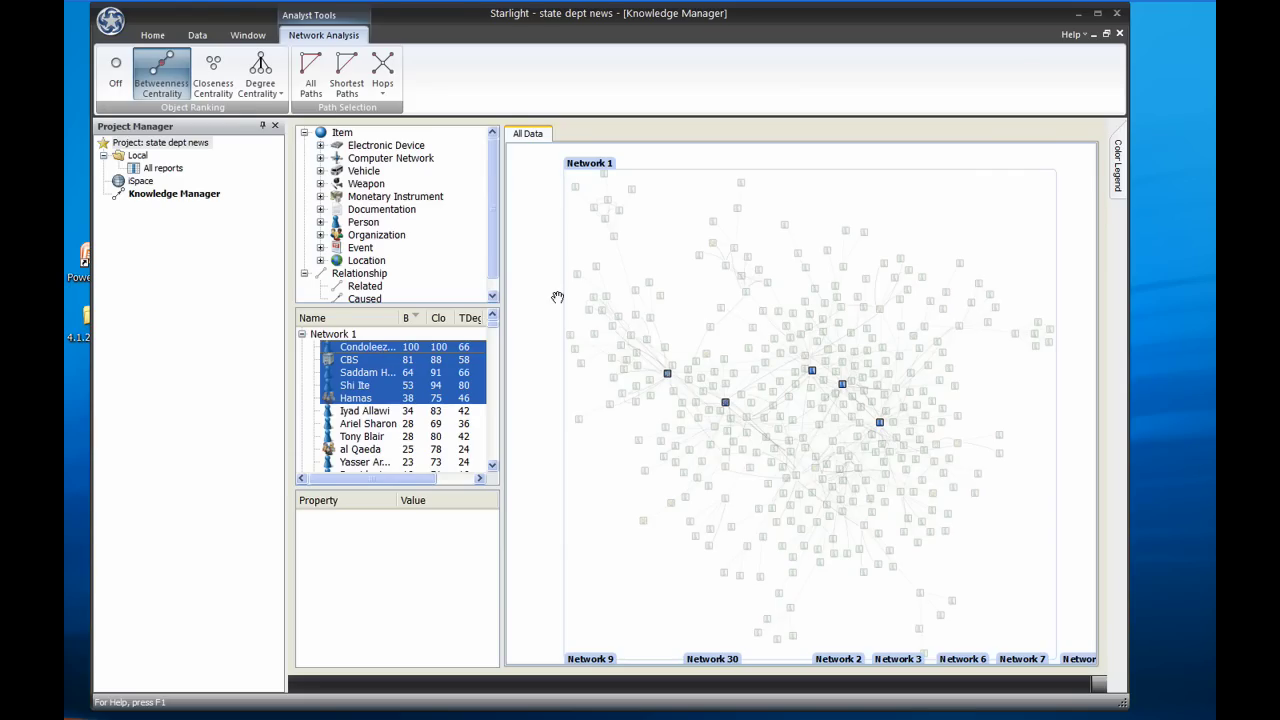
# Clear the current selection and select the outlying Anwar Sadat node in the upper-left corner of Network 1
pyautogui.click(614, 195)
pyautogui.scroll(5, 606, 190)
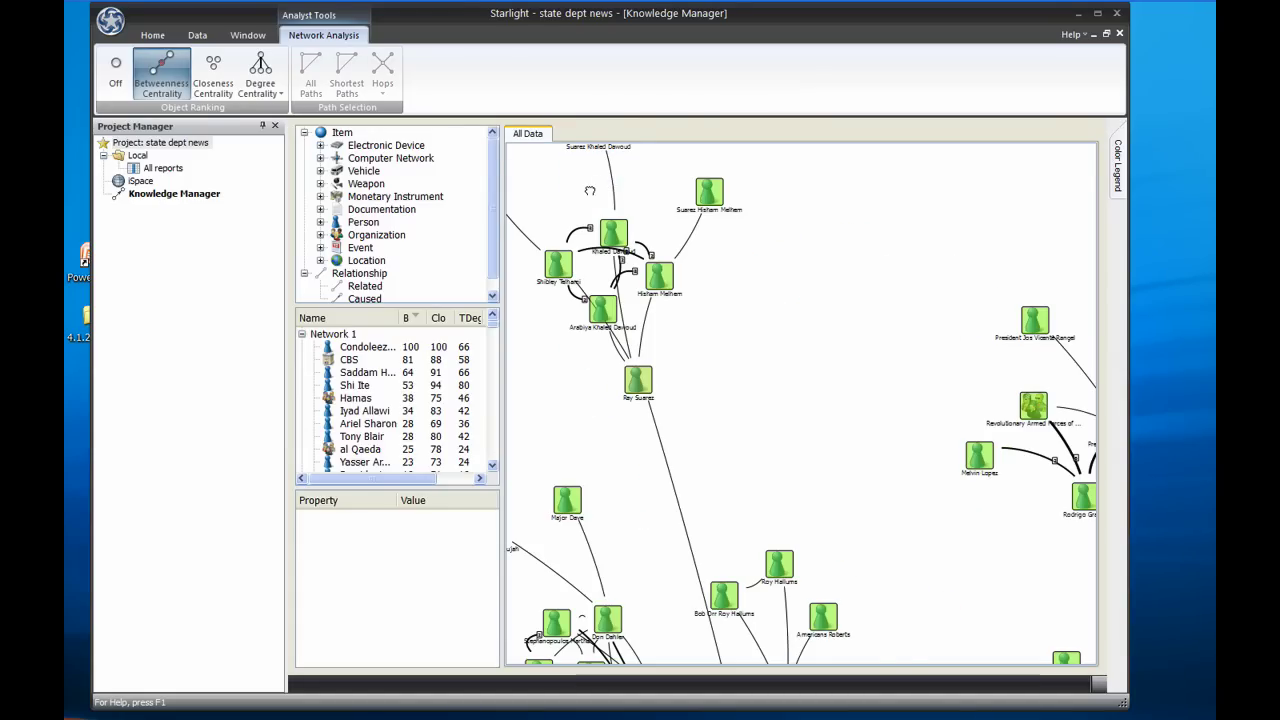
pyautogui.moveTo(606, 188); pyautogui.dragTo(664, 245)
pyautogui.click(566, 247)
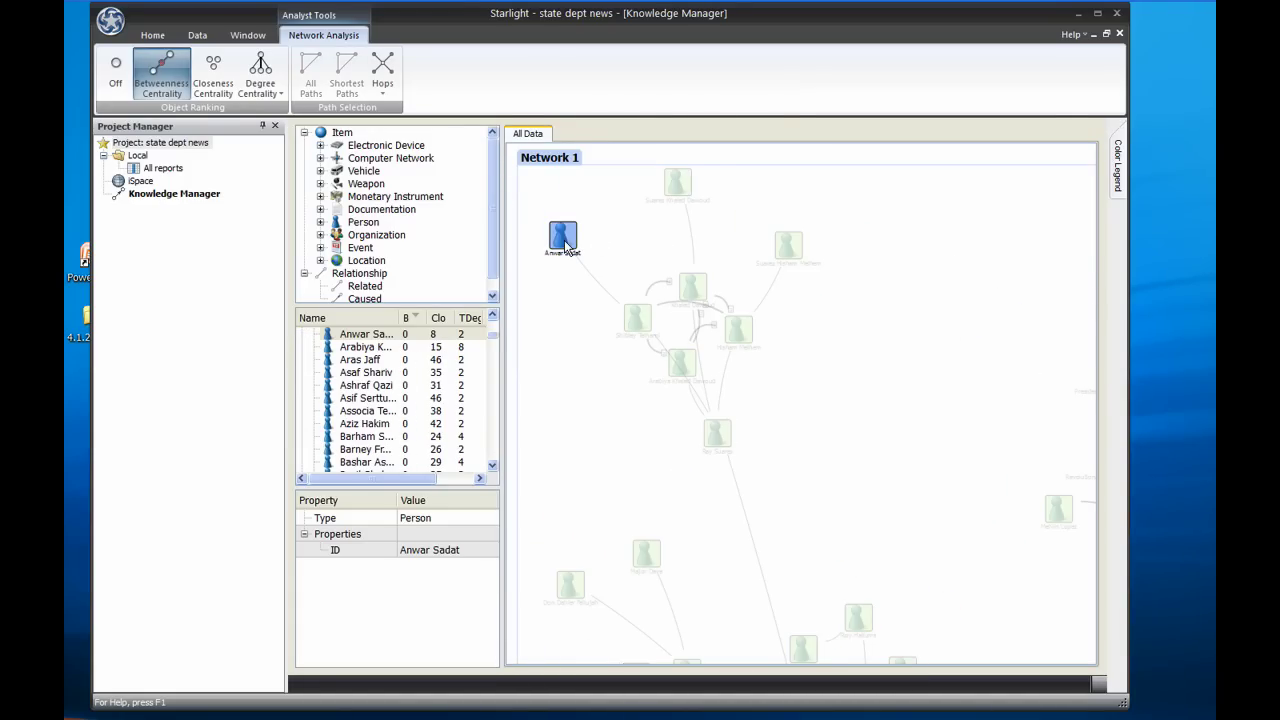
# Add the outermost person node at the lower end of Network 1, linked to President Cheney, to the selection
pyautogui.scroll(-5, 842, 400)
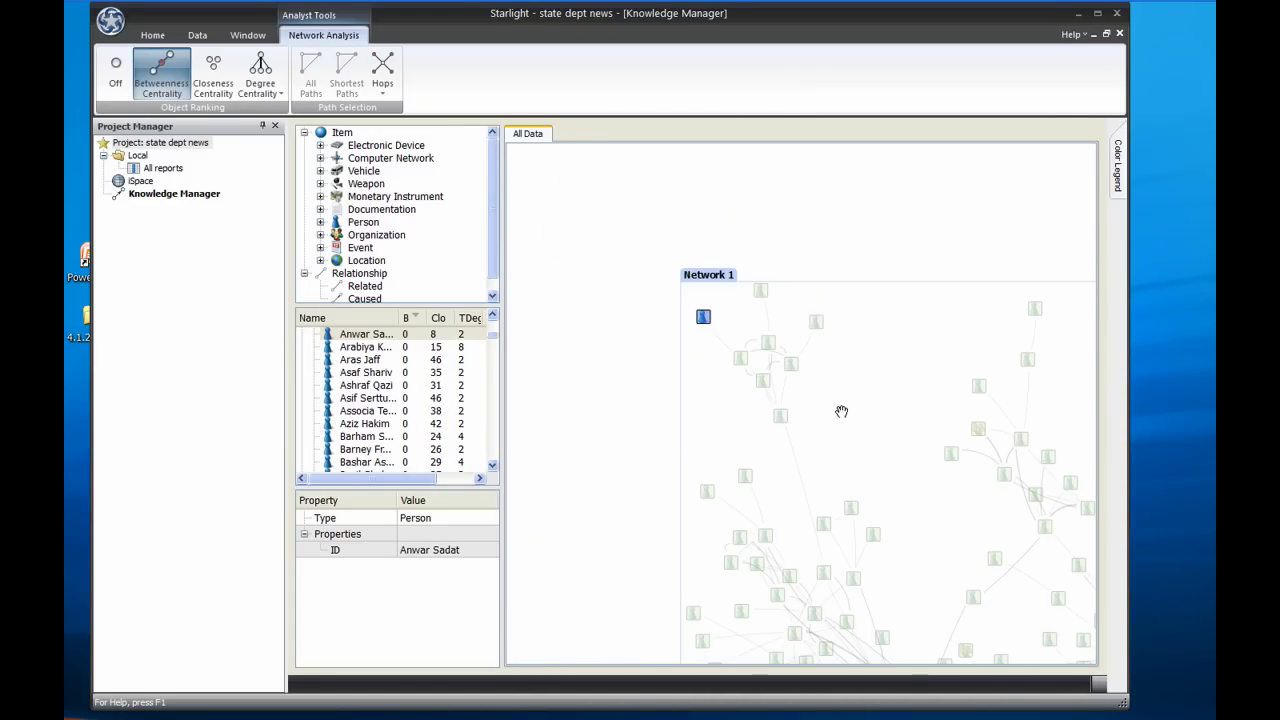
pyautogui.moveTo(880, 509); pyautogui.dragTo(663, 251)
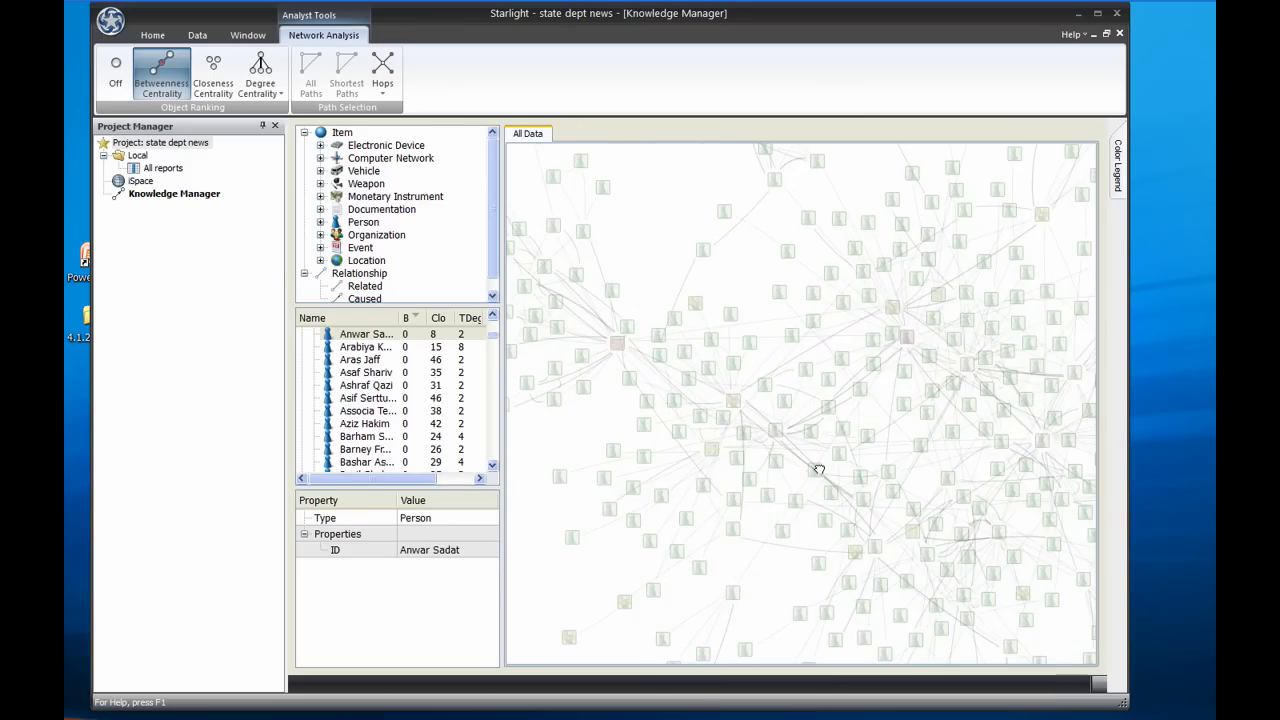
pyautogui.scroll(-3, 817, 466)
pyautogui.scroll(10, 905, 560)
pyautogui.moveTo(909, 565); pyautogui.dragTo(843, 434)
pyautogui.click(845, 490)
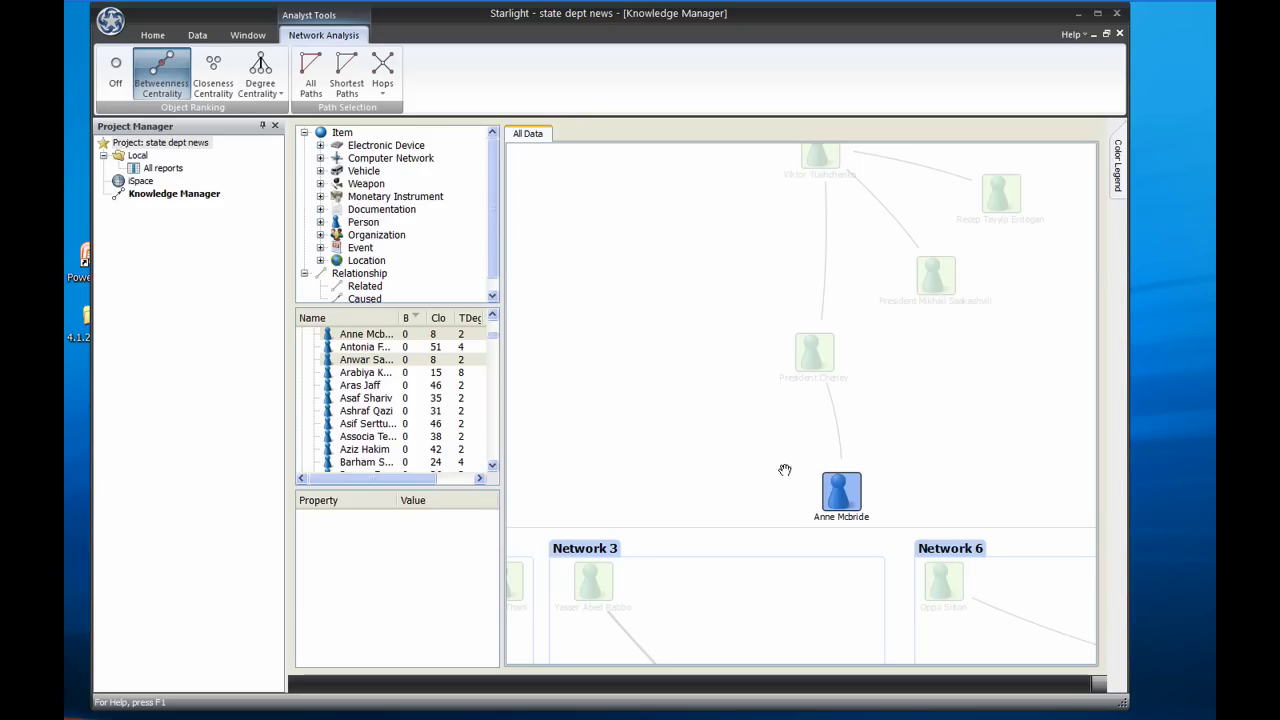
# Select the shortest paths between the two chosen nodes and expand the selection to neighbouring objects with Hops
pyautogui.scroll(-3, 752, 418)
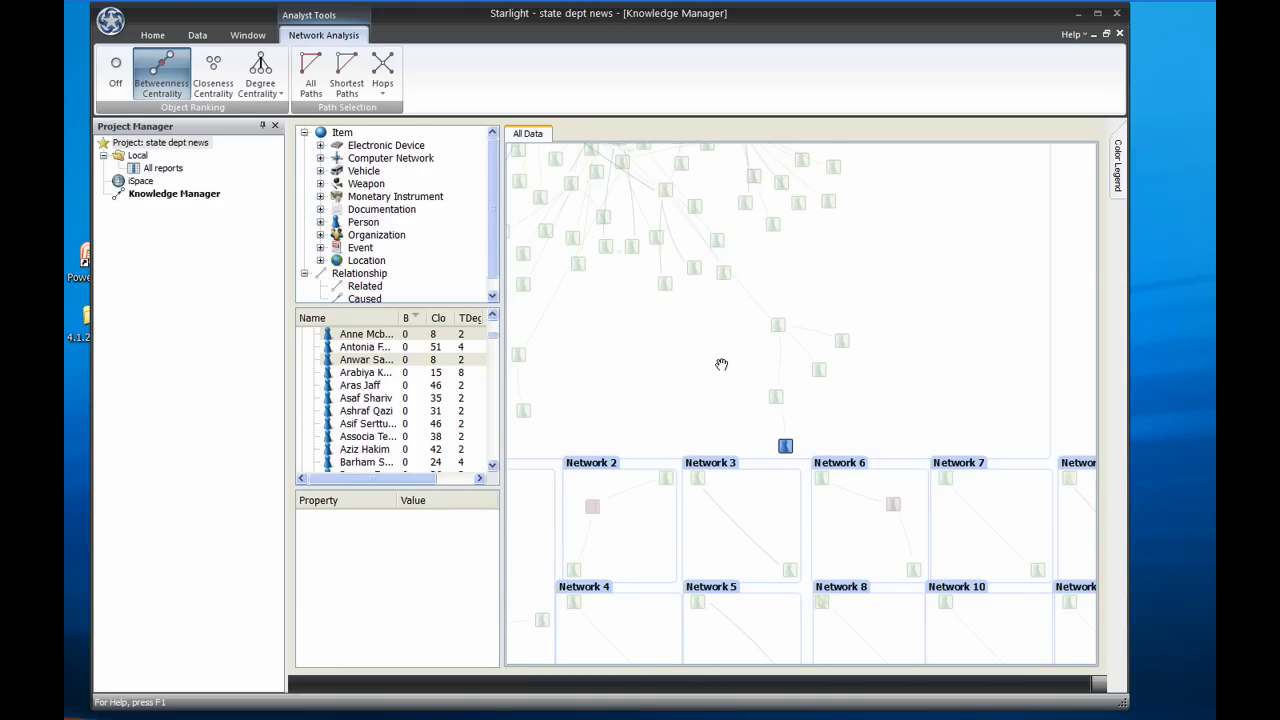
pyautogui.click(346, 72)
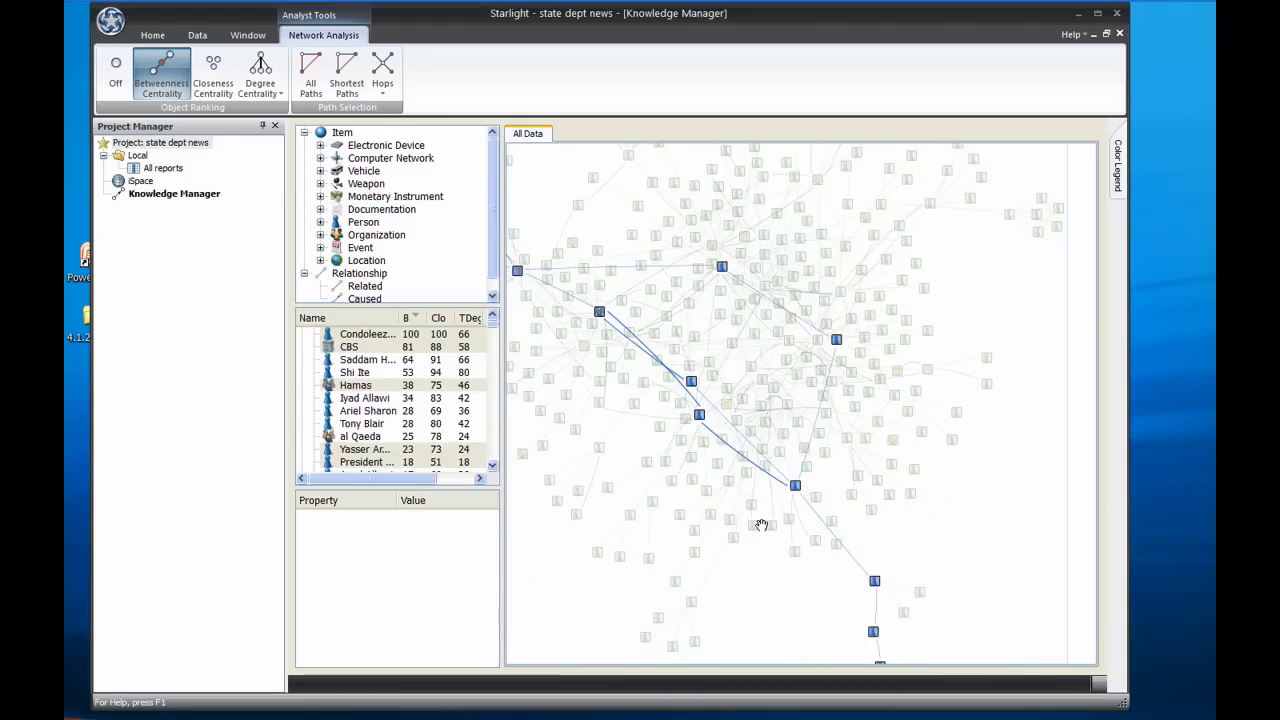
pyautogui.moveTo(691, 516); pyautogui.dragTo(744, 524)
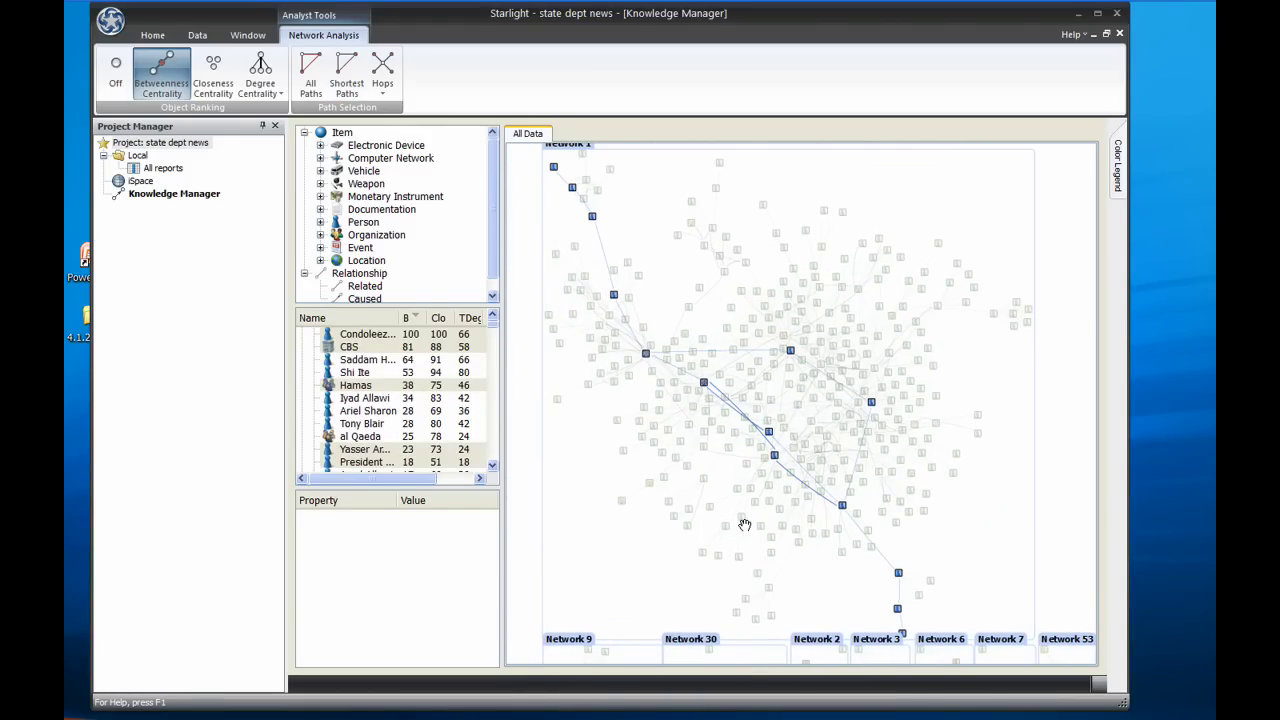
pyautogui.click(383, 68)
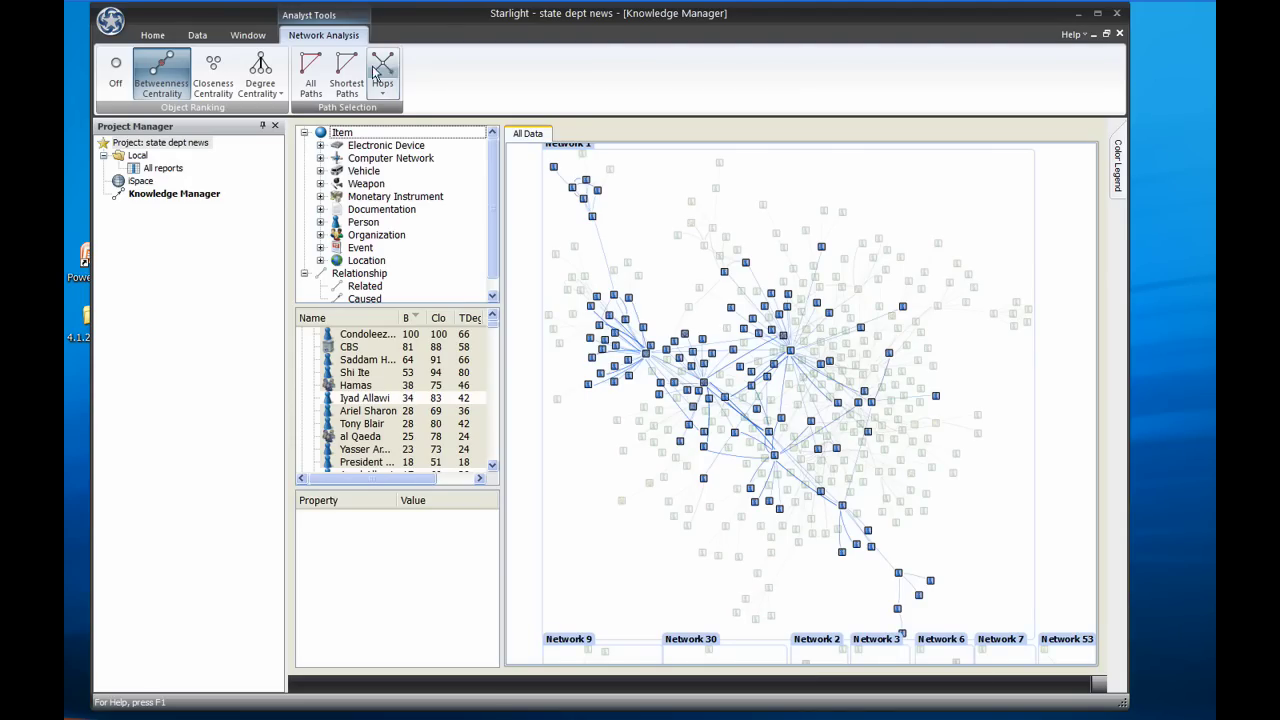
# Copy the selected paths and neighbouring objects into a new view tab and clear the selection there
pyautogui.click(152, 35)
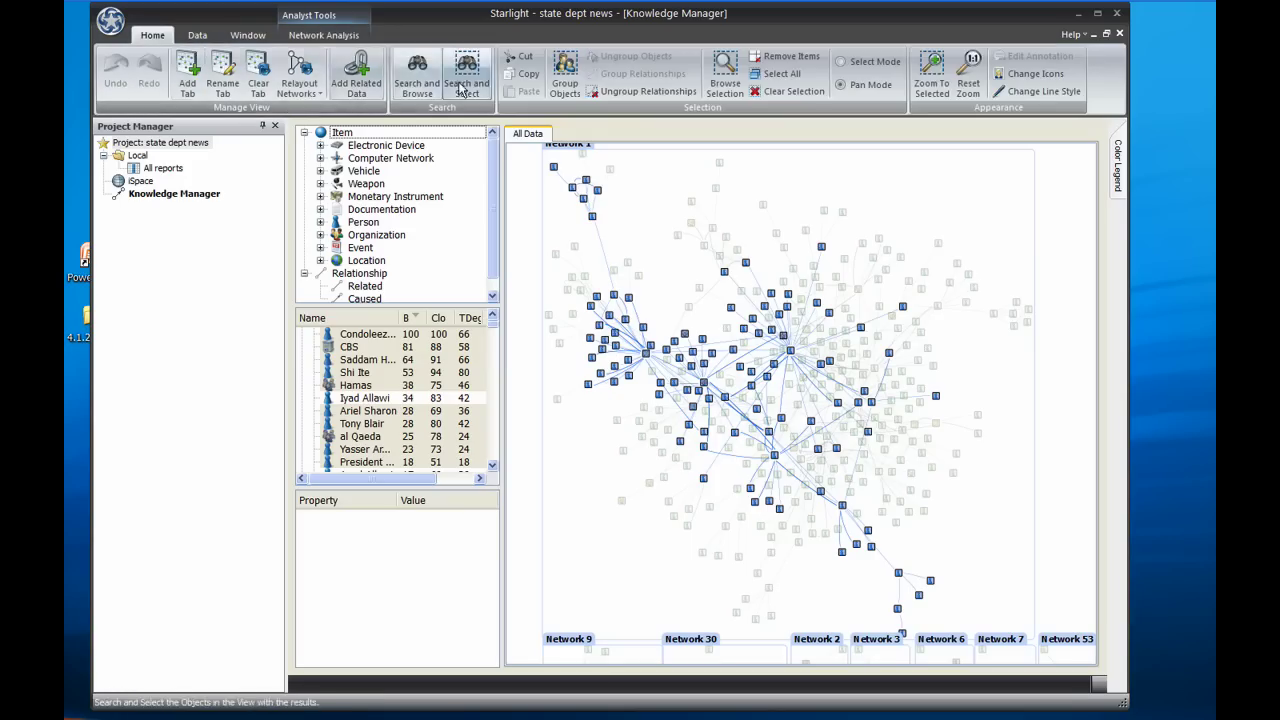
pyautogui.click(187, 75)
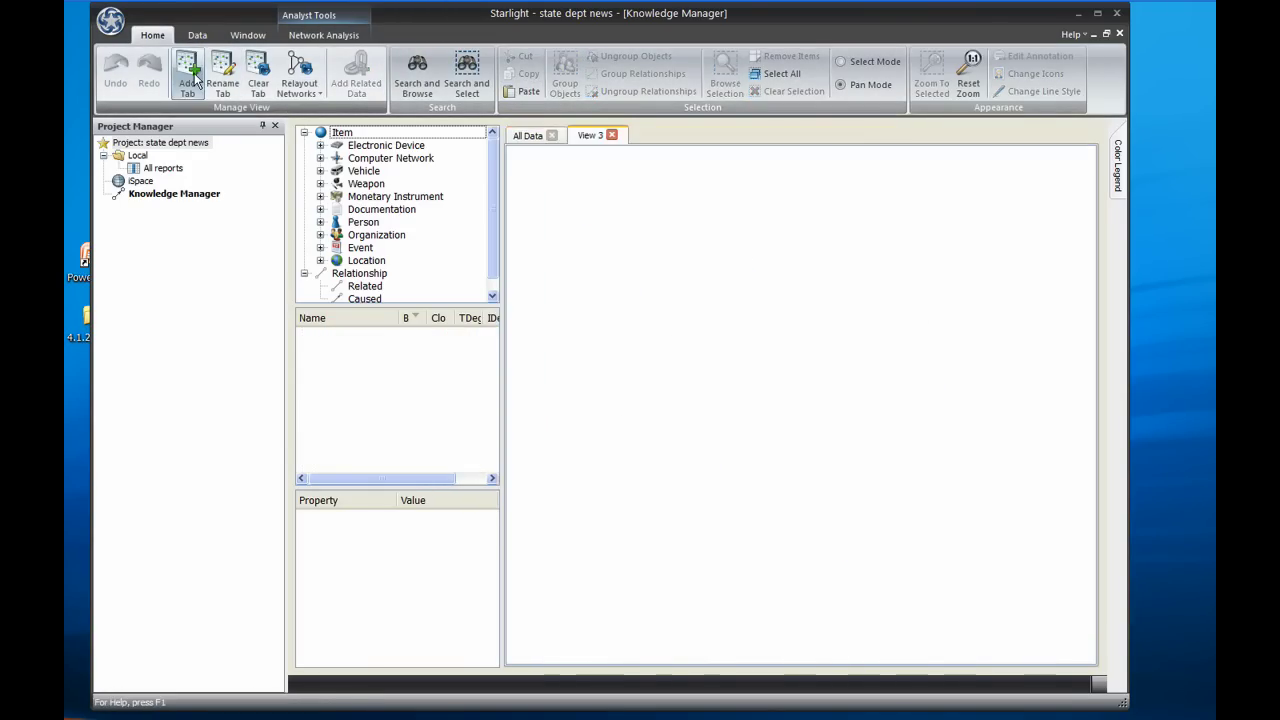
pyautogui.click(518, 94)
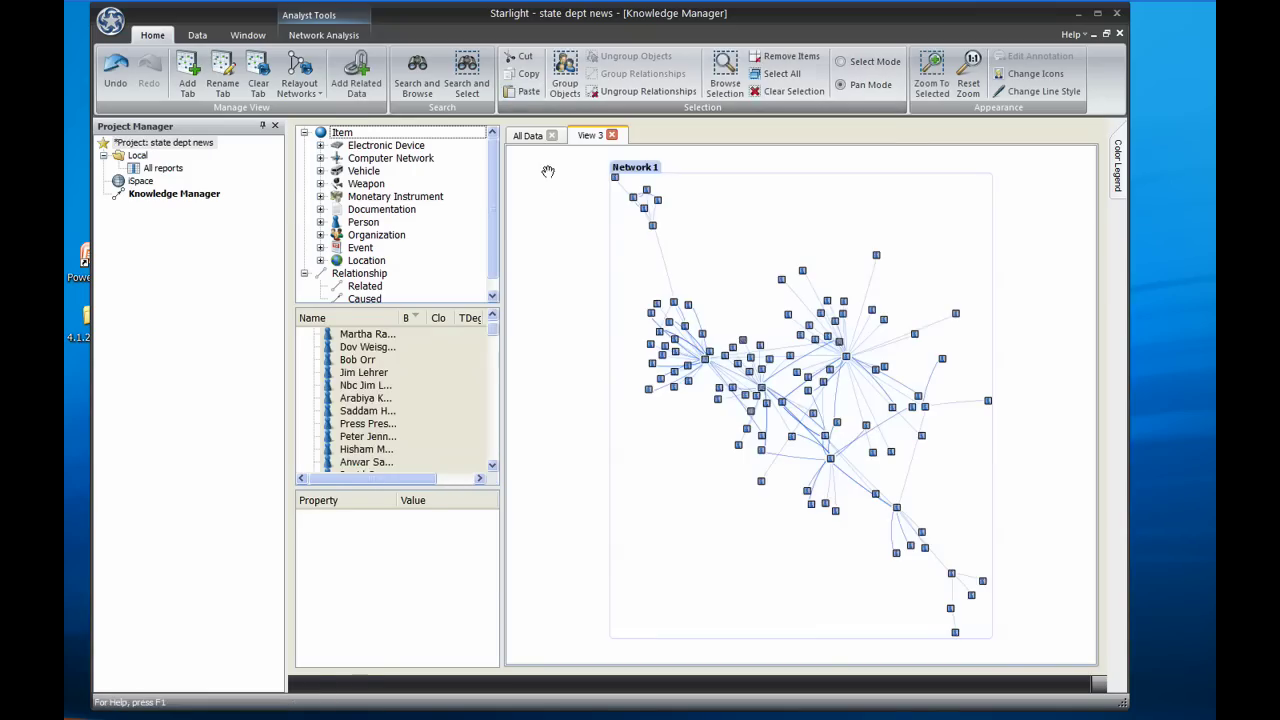
pyautogui.click(589, 281)
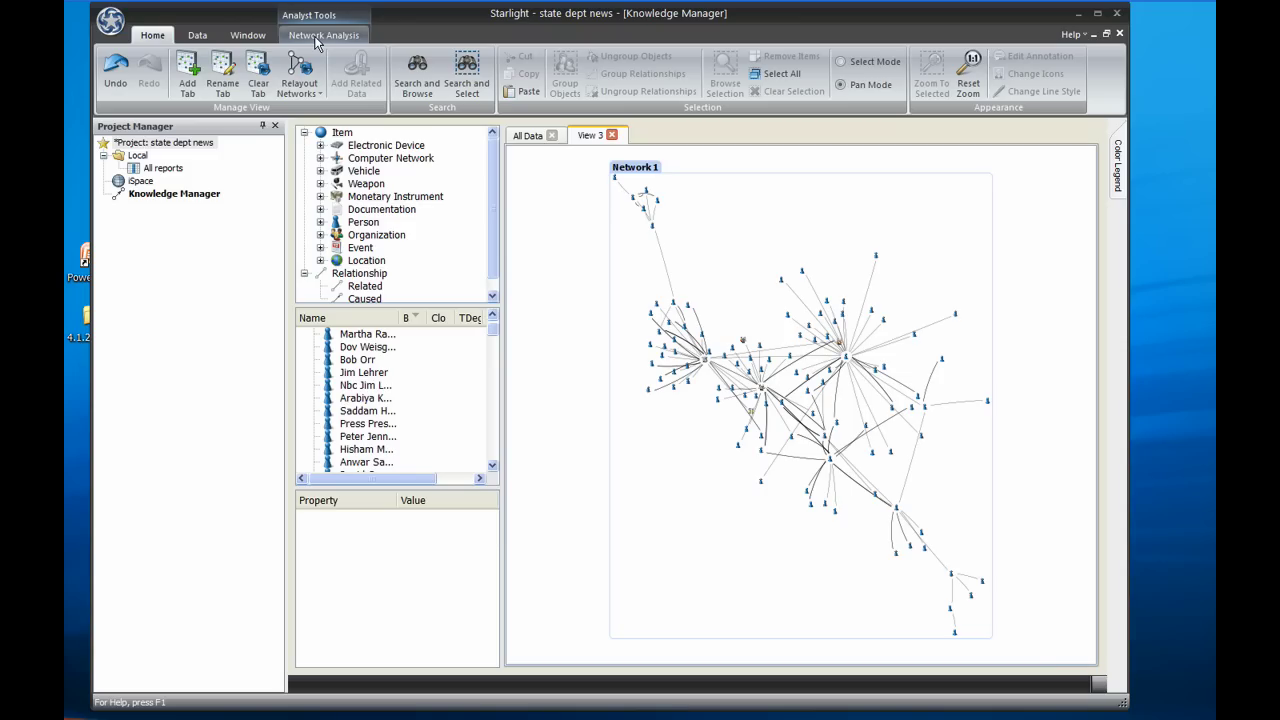
# Rank the network objects by betweenness centrality and delete the three highest-ranked ones, from CBS through Hamas
pyautogui.click(316, 37)
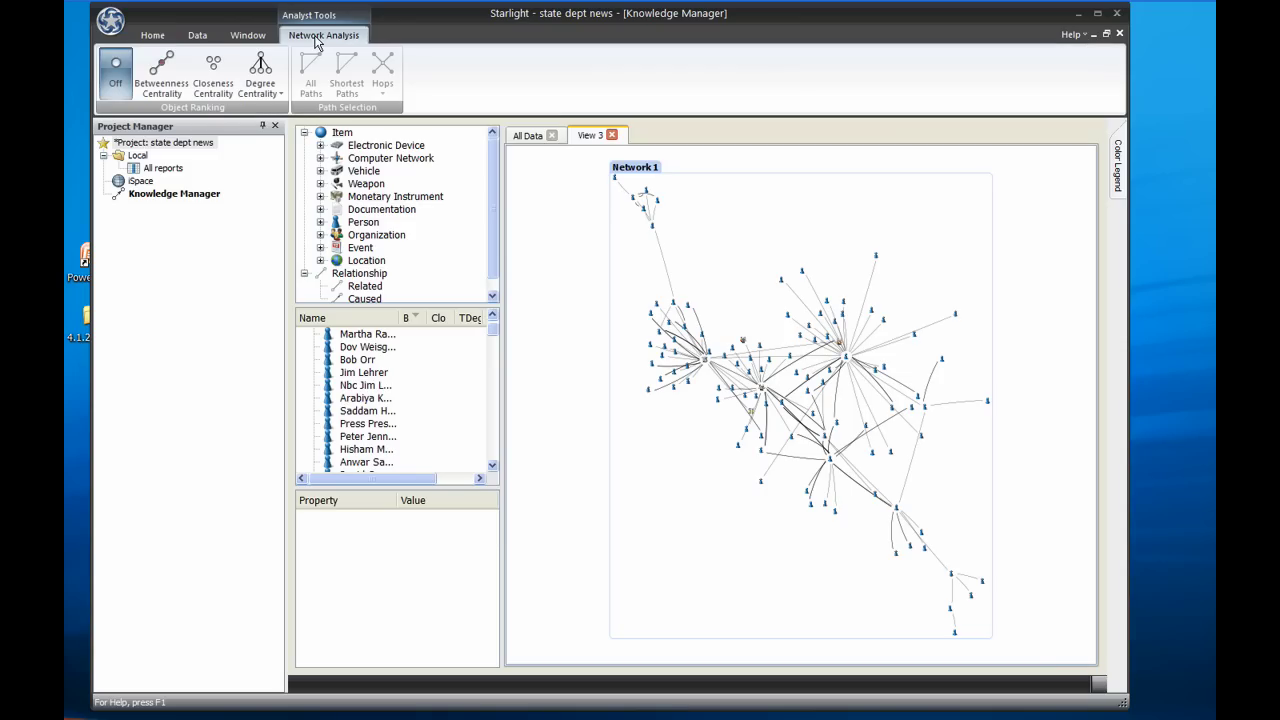
pyautogui.click(161, 75)
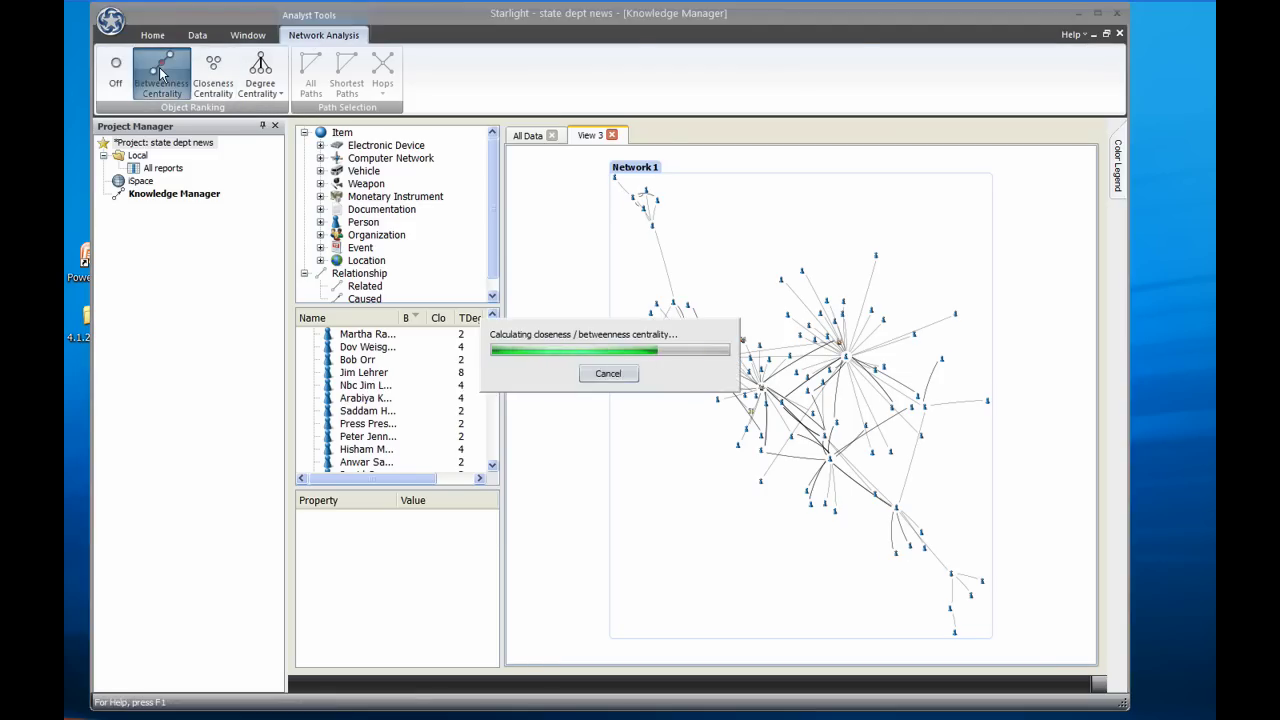
pyautogui.click(350, 336)
pyautogui.keyDown('shift'); pyautogui.click(369, 362); pyautogui.keyUp('shift')
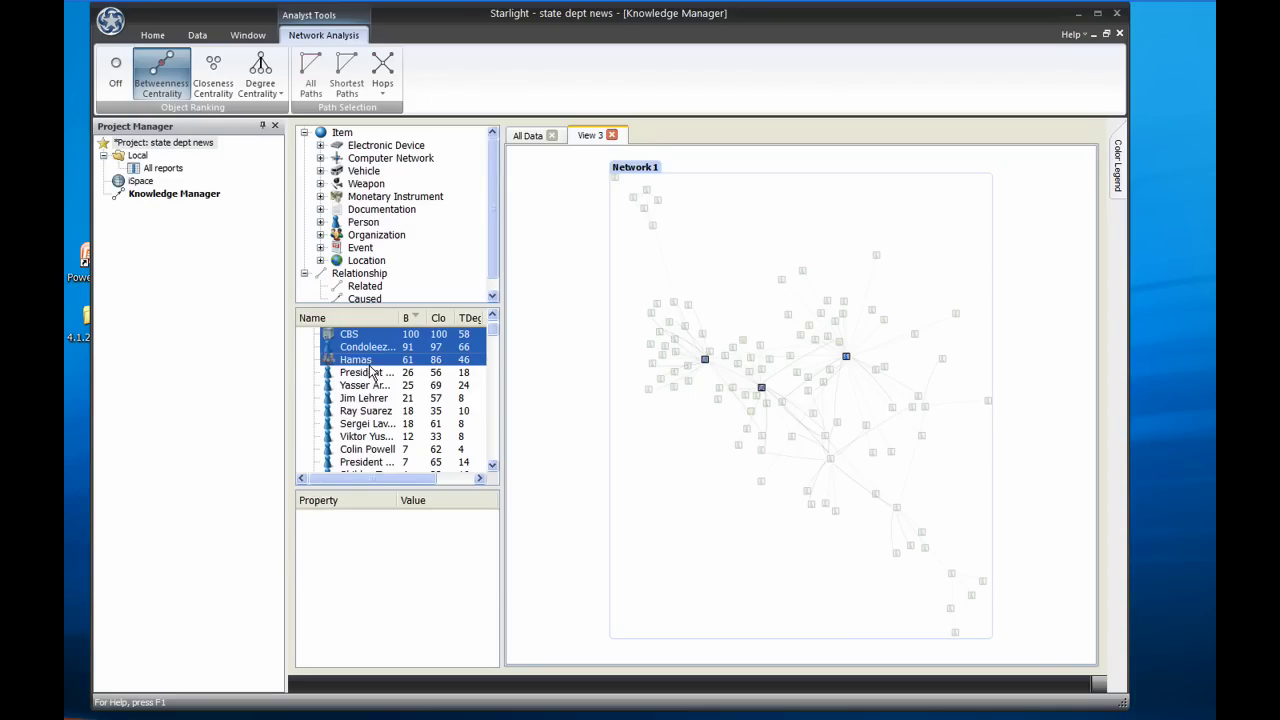
pyautogui.press('Delete')
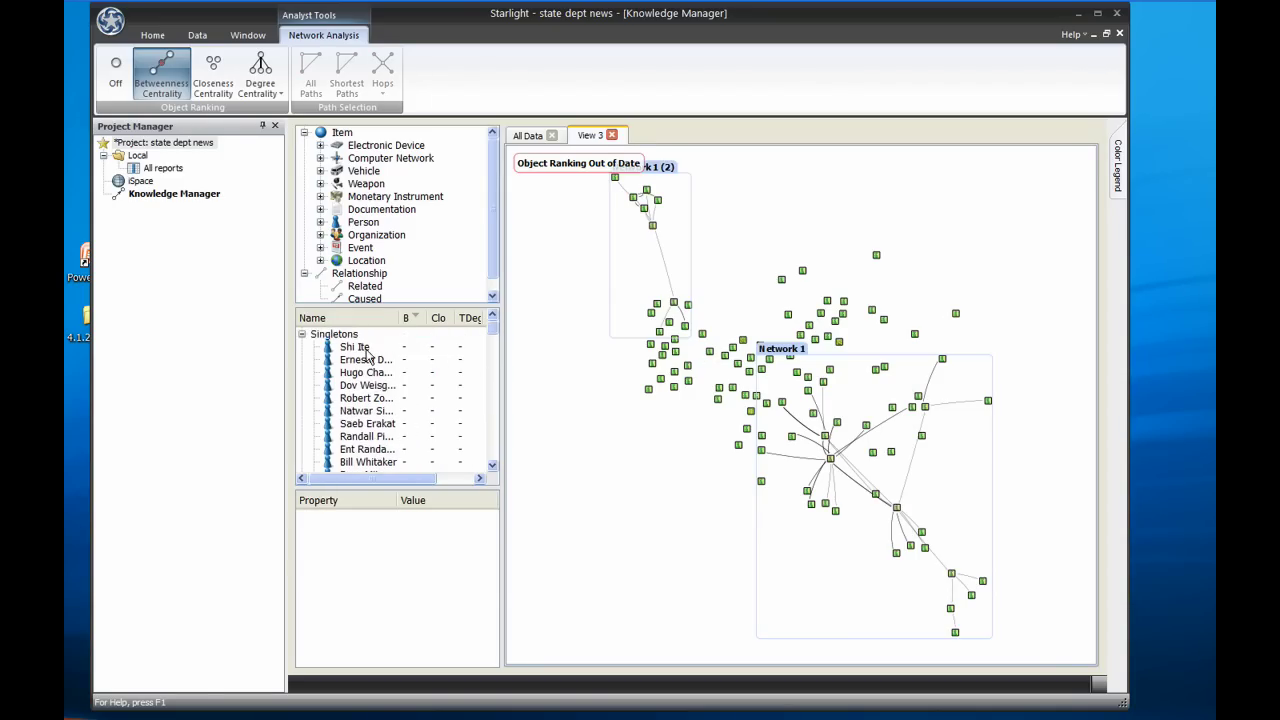
# Delete the Singletons group from View 3 and relayout the remaining networks
pyautogui.click(335, 338)
pyautogui.press('Delete')
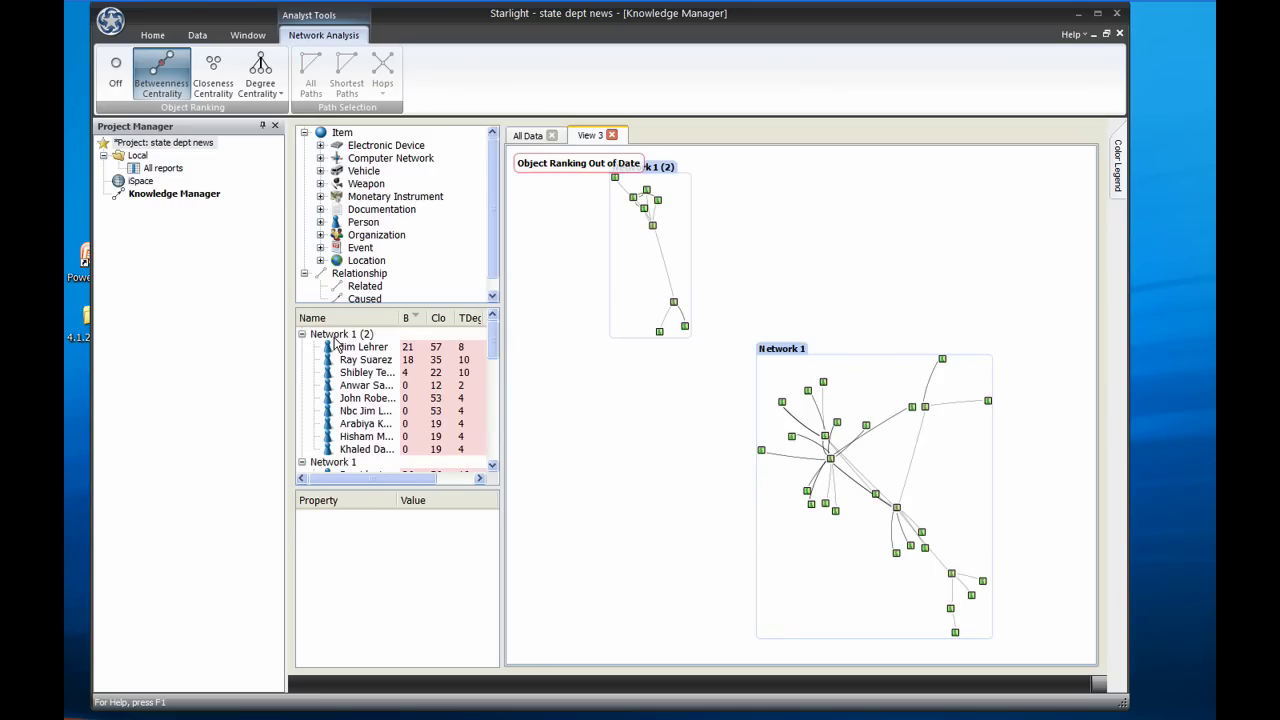
pyautogui.click(152, 37)
pyautogui.click(305, 72)
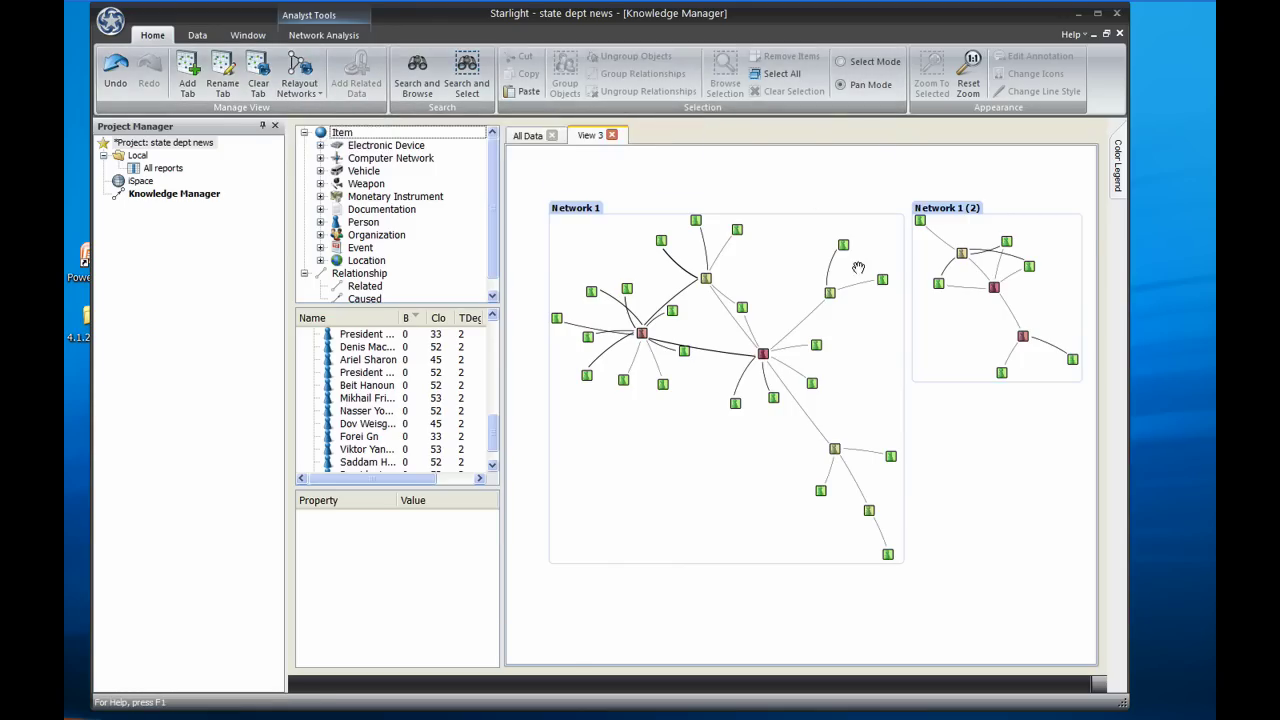
# Import car.jpg, godwin.jpg, ravelo.jpg and saenz.jpg as icons and assign the godwin.jpg portrait to the President Pervez Musharraf node
pyautogui.scroll(5, 855, 250)
pyautogui.moveTo(849, 246); pyautogui.dragTo(826, 331)
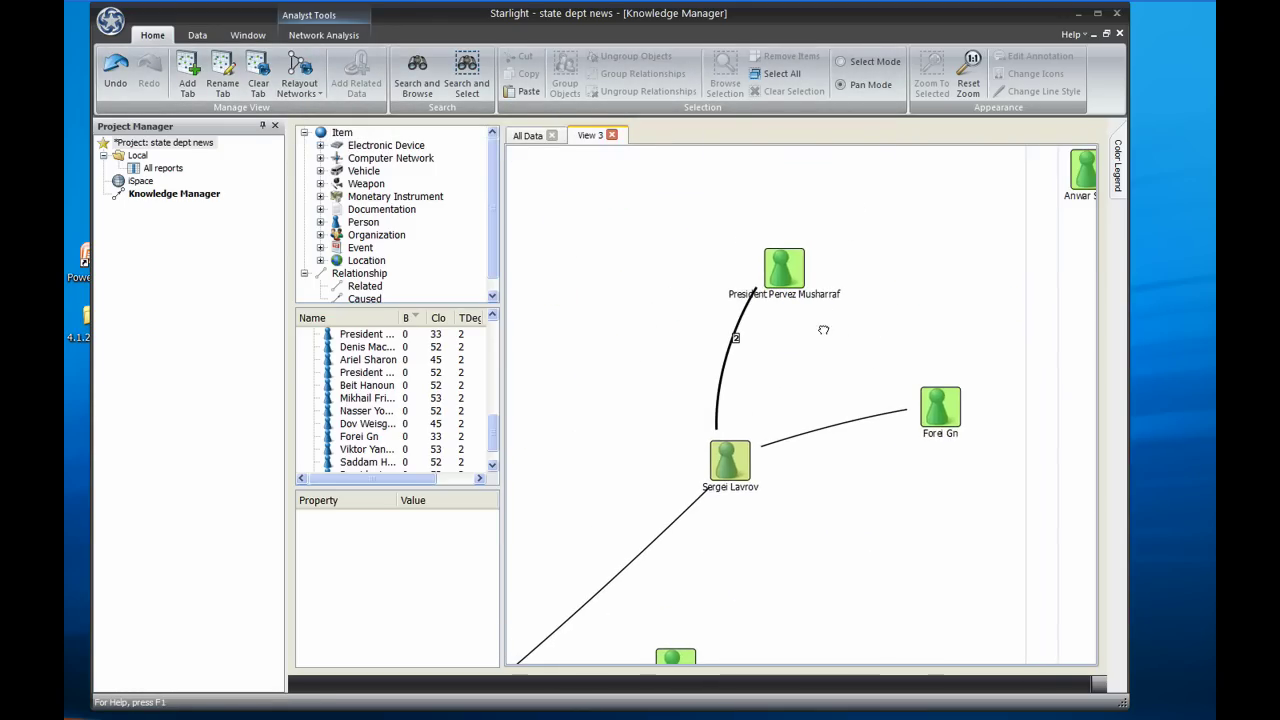
pyautogui.click(782, 270)
pyautogui.rightClick(782, 270)
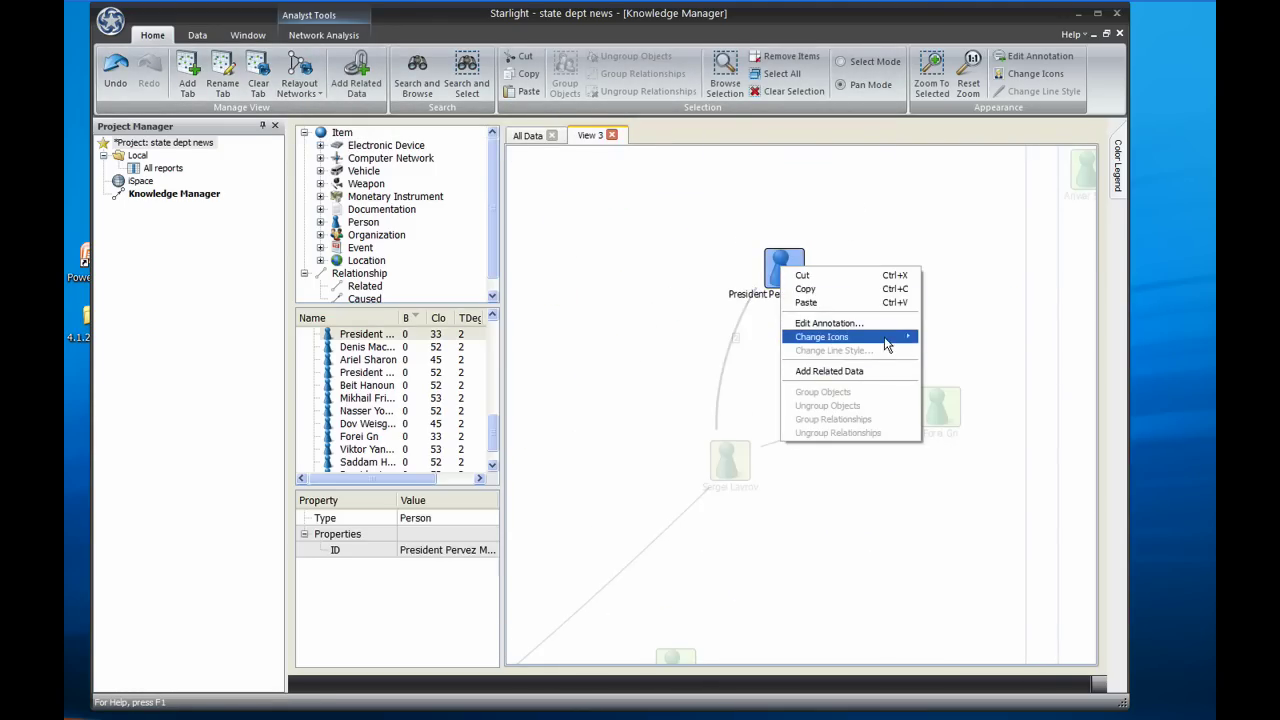
pyautogui.moveTo(868, 338)
pyautogui.click(960, 342)
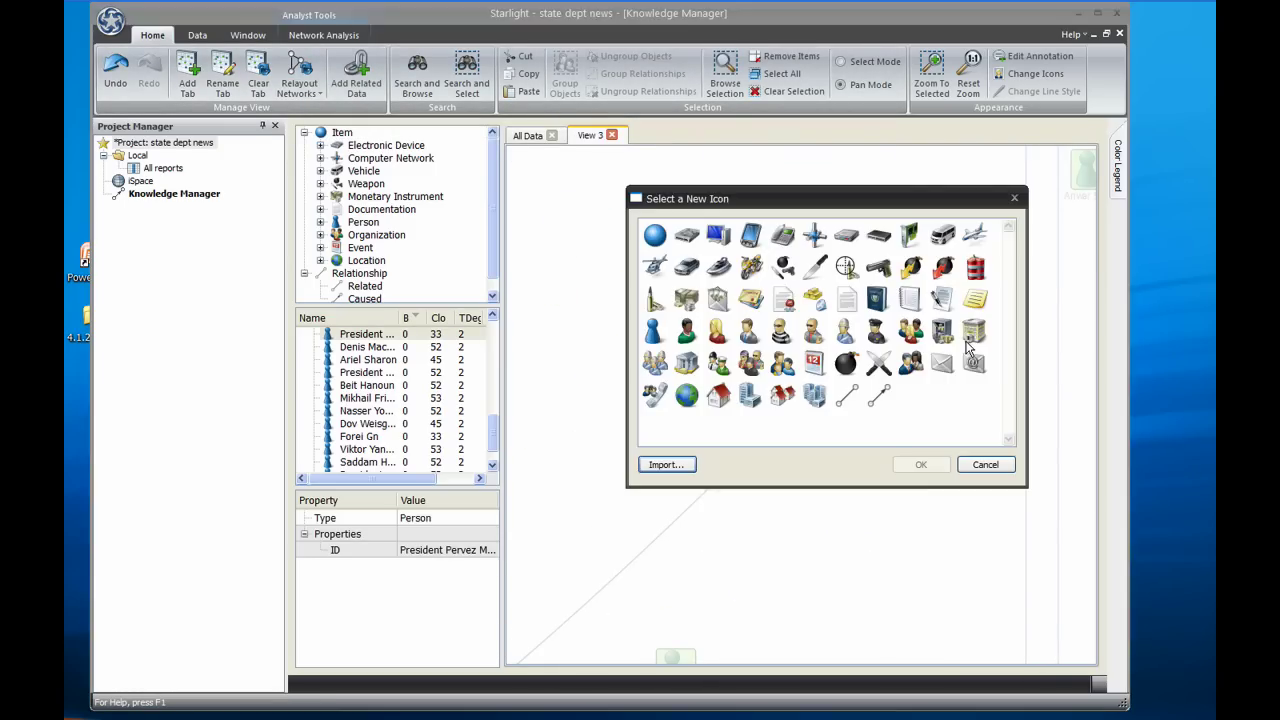
pyautogui.click(692, 466)
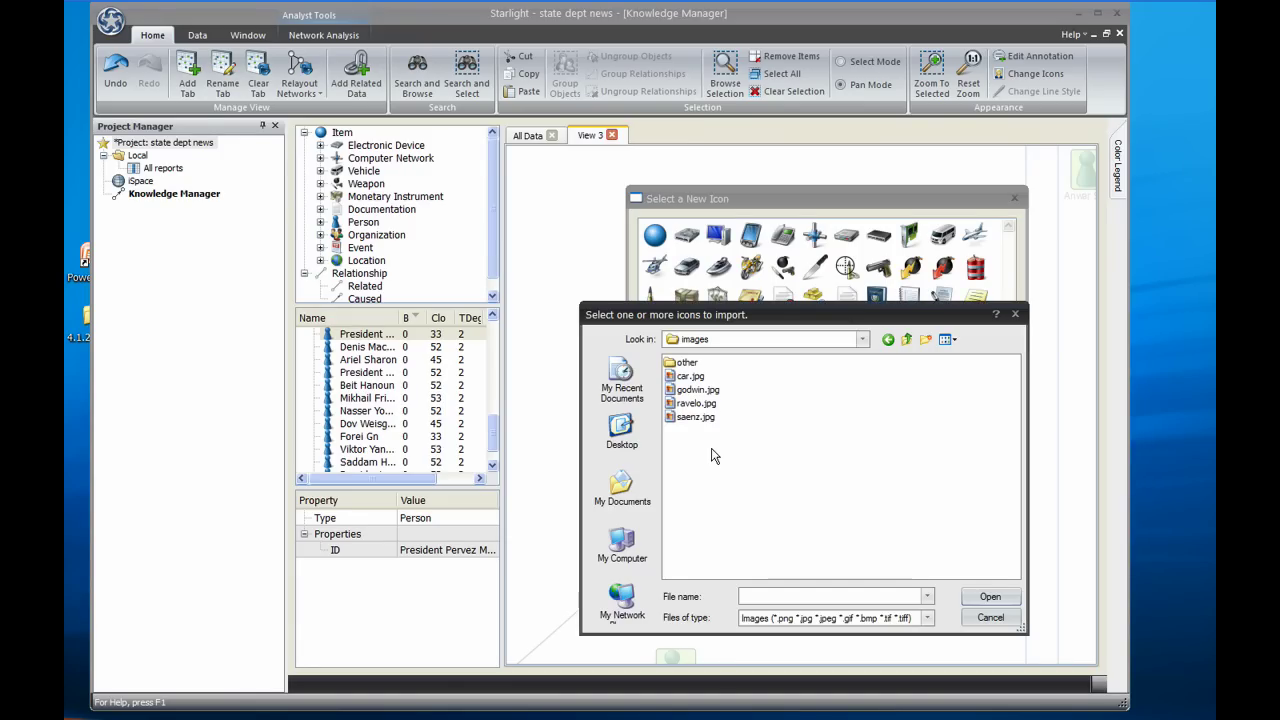
pyautogui.moveTo(711, 447); pyautogui.dragTo(680, 392)
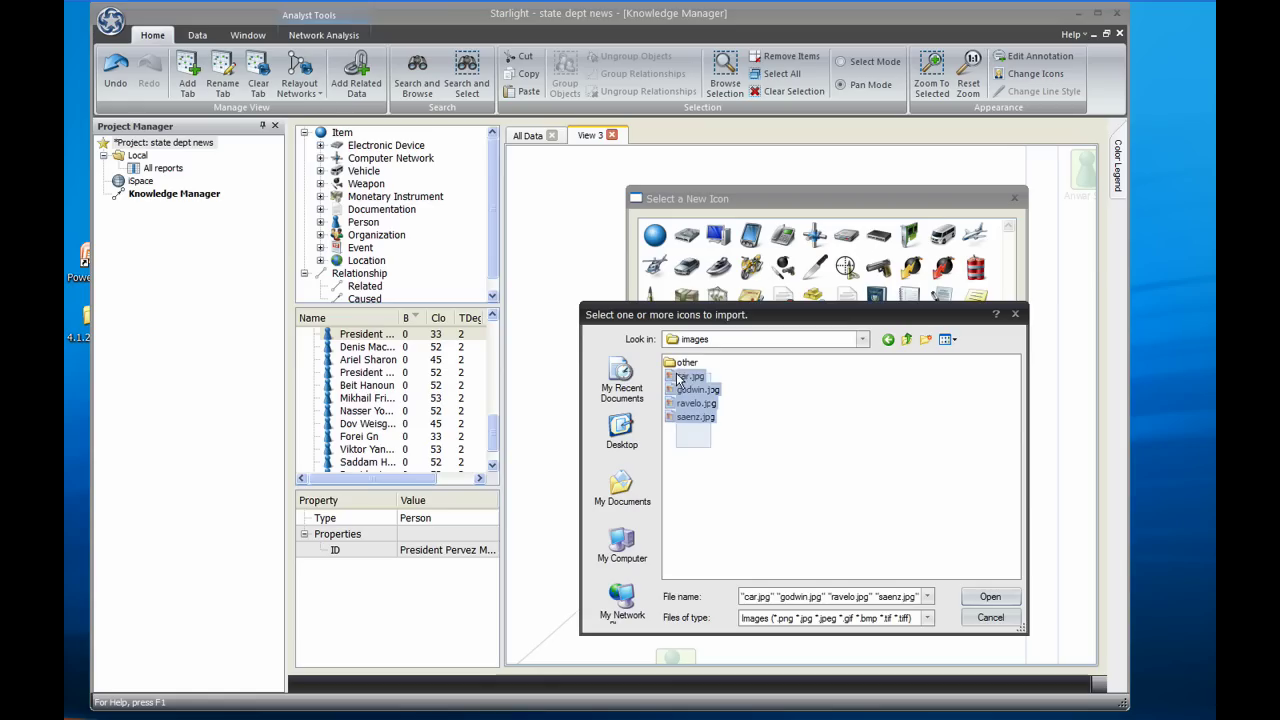
pyautogui.click(989, 596)
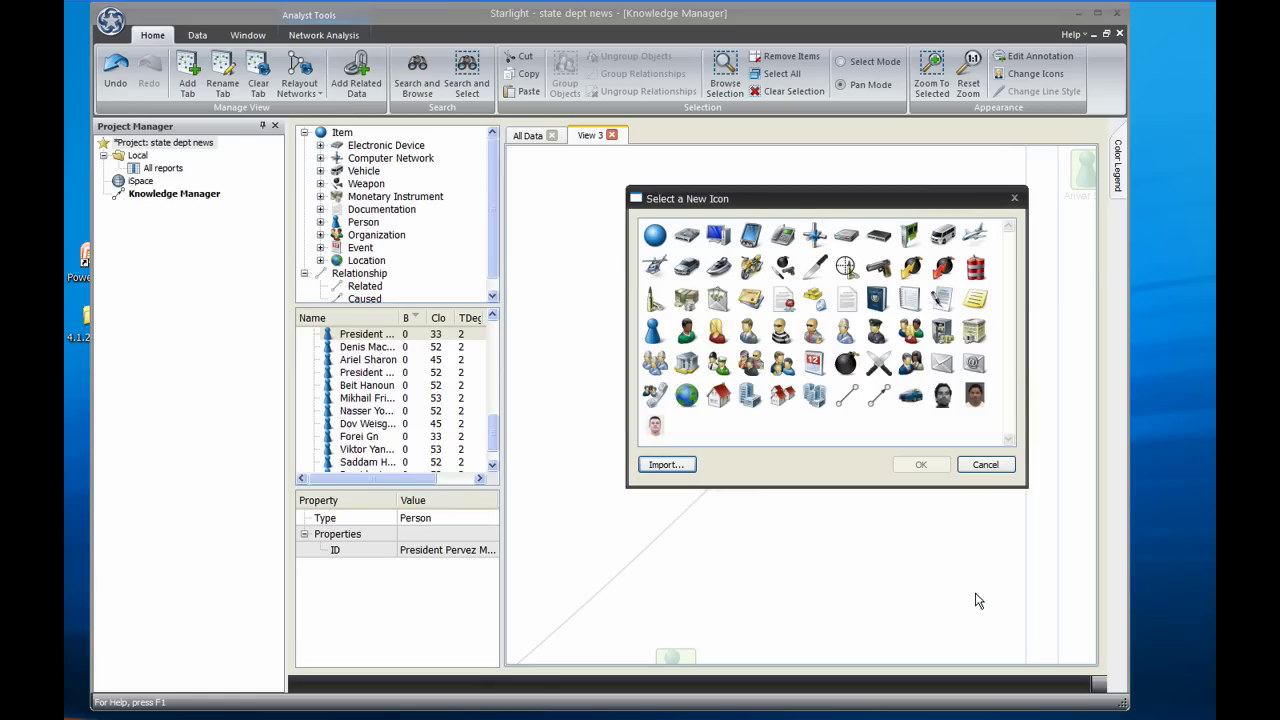
pyautogui.click(943, 396)
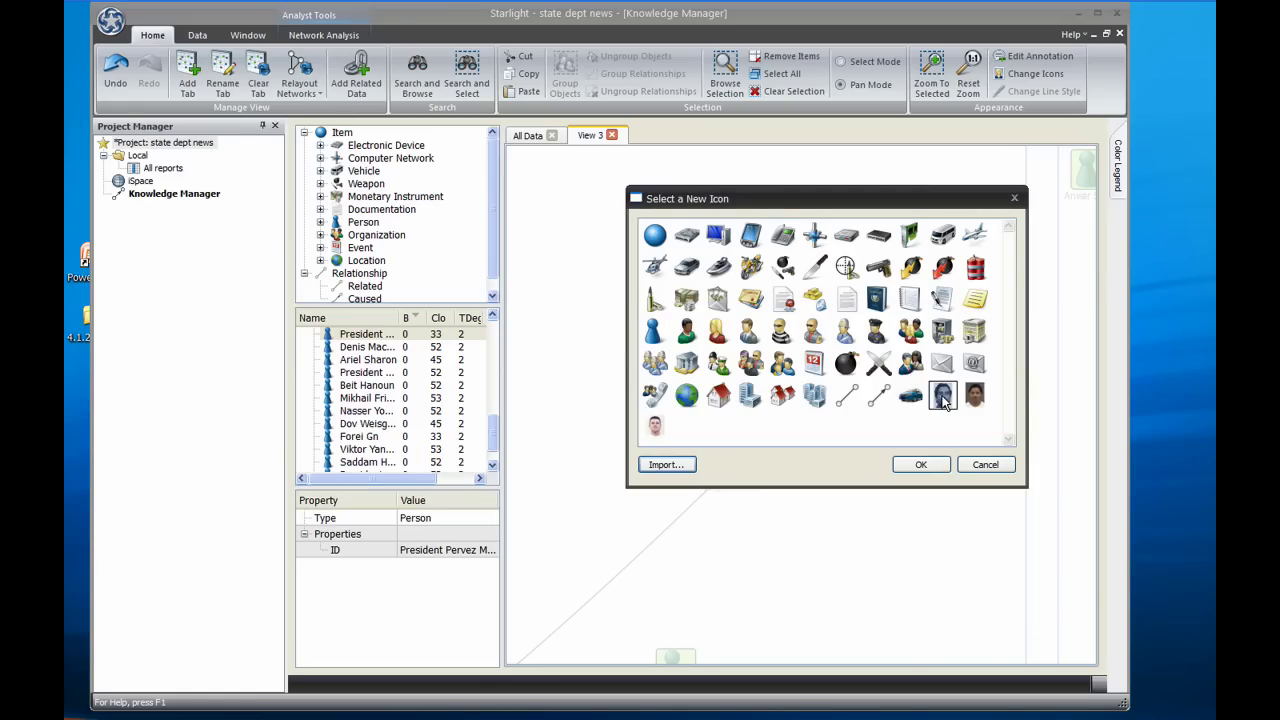
pyautogui.click(920, 464)
# Annotate the relationship between Sergei Lavrov and Forei Gn with the caption "met with"
pyautogui.rightClick(829, 430)
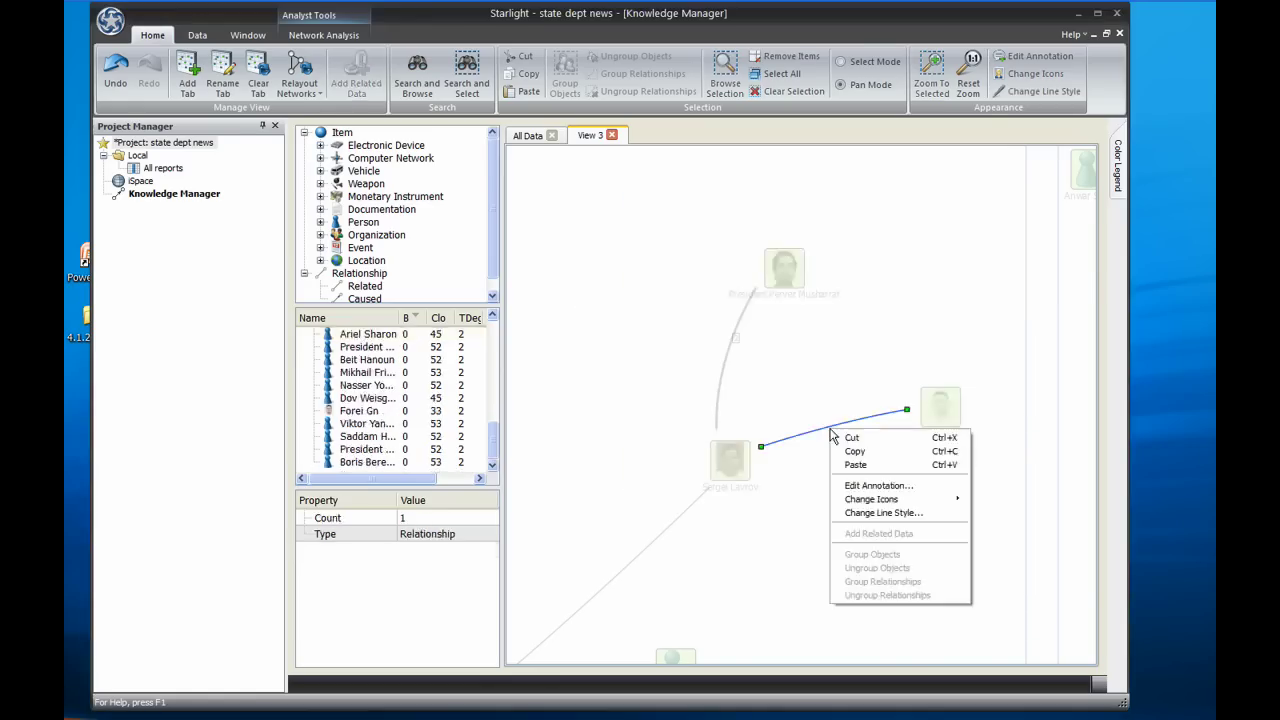
pyautogui.click(880, 486)
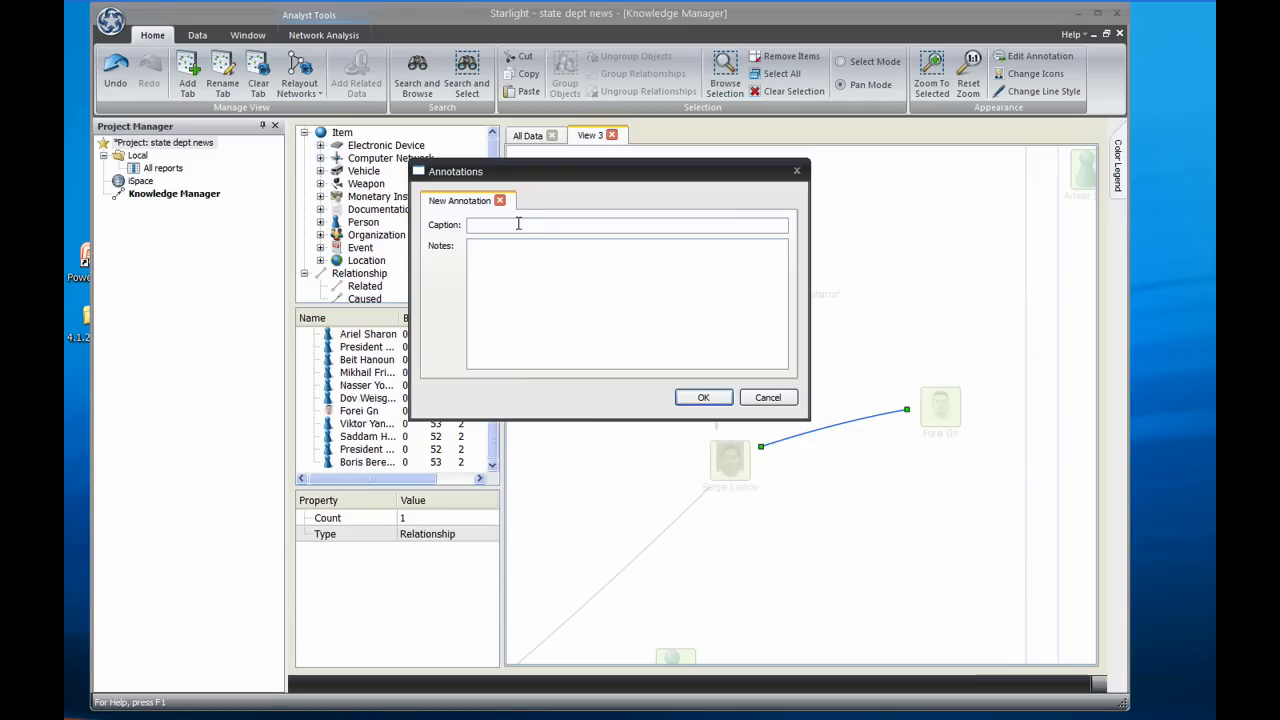
pyautogui.write('met with')
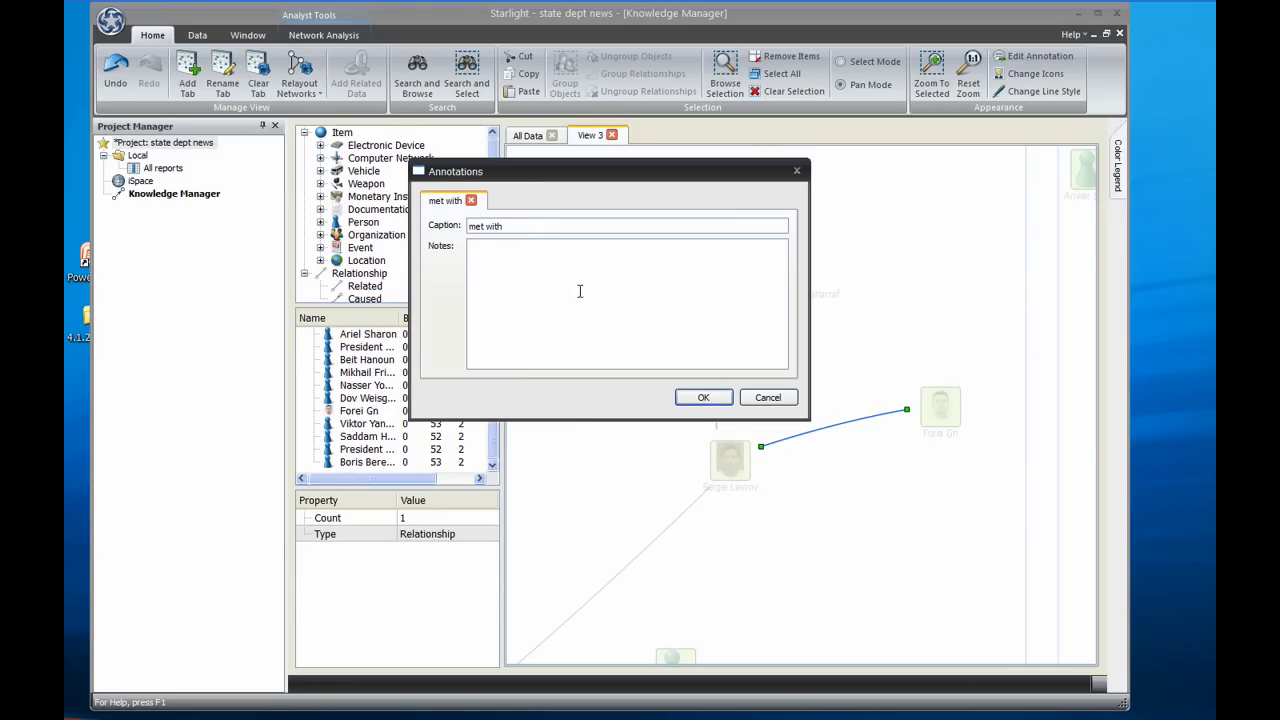
pyautogui.click(700, 397)
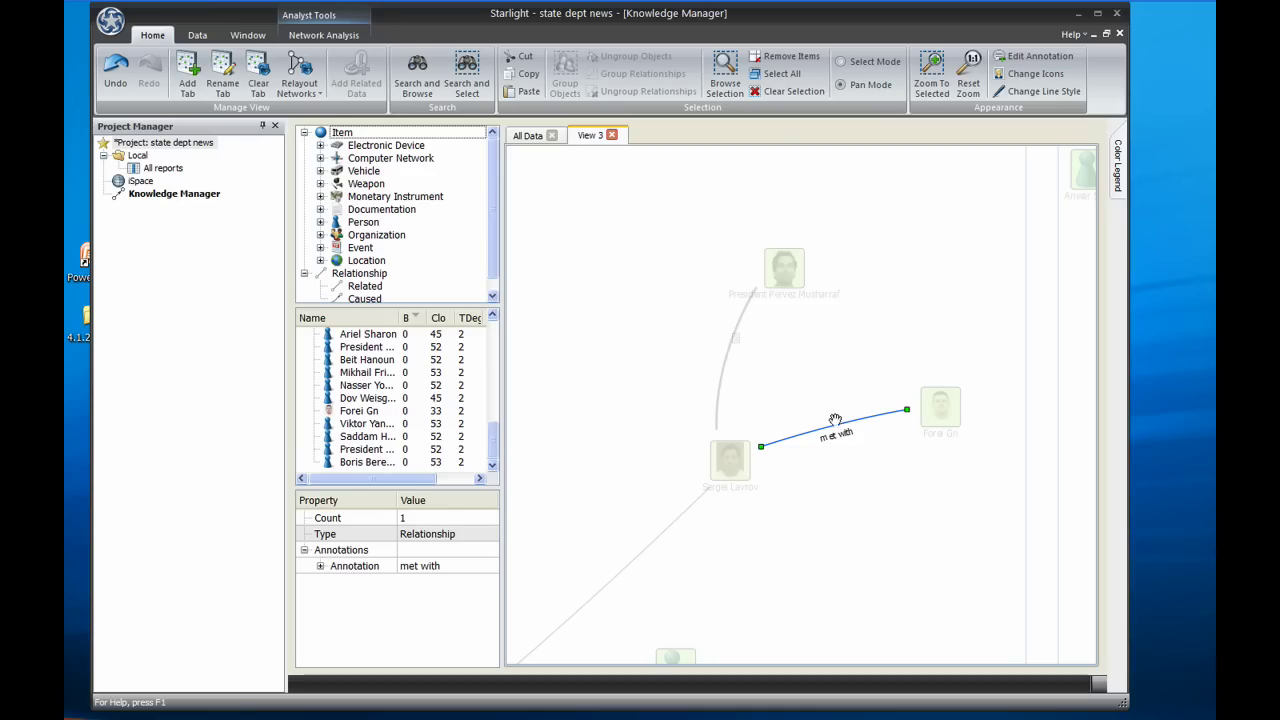
# Set the relationship icon between President Pervez Musharraf and Sergei Lavrov to the imported blue car and clear the selection
pyautogui.rightClick(727, 361)
pyautogui.moveTo(809, 428)
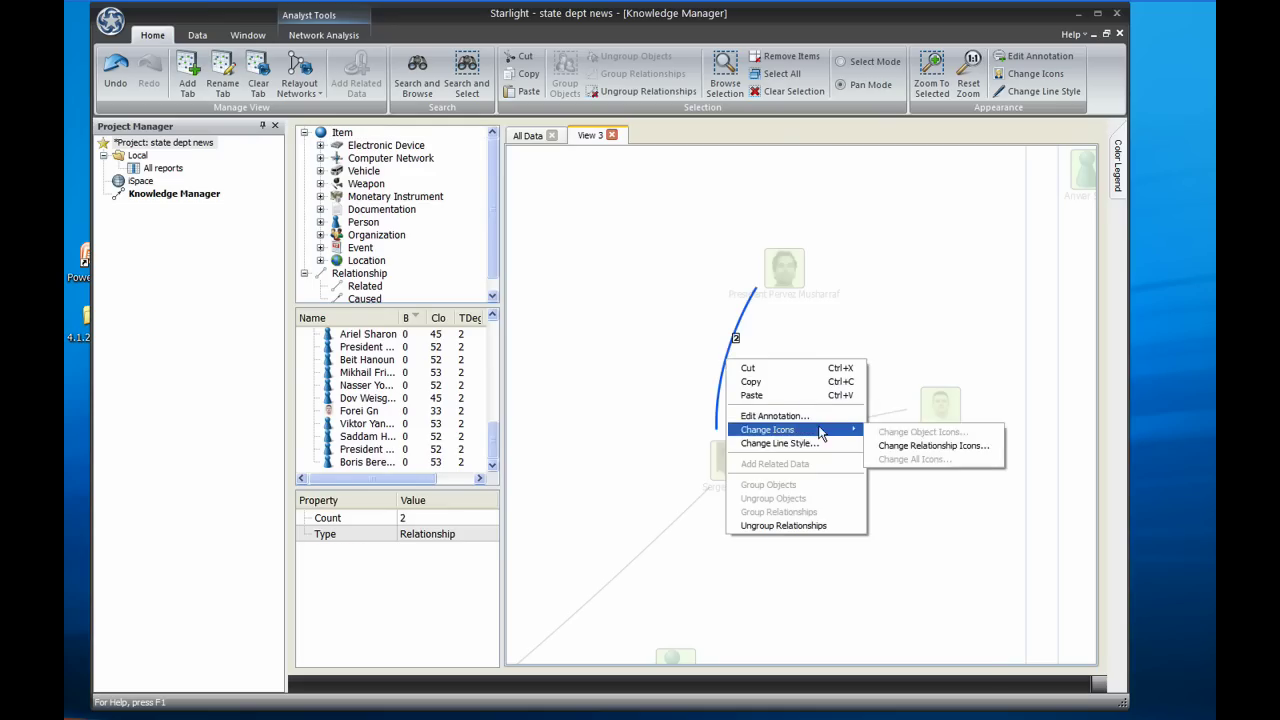
pyautogui.click(916, 447)
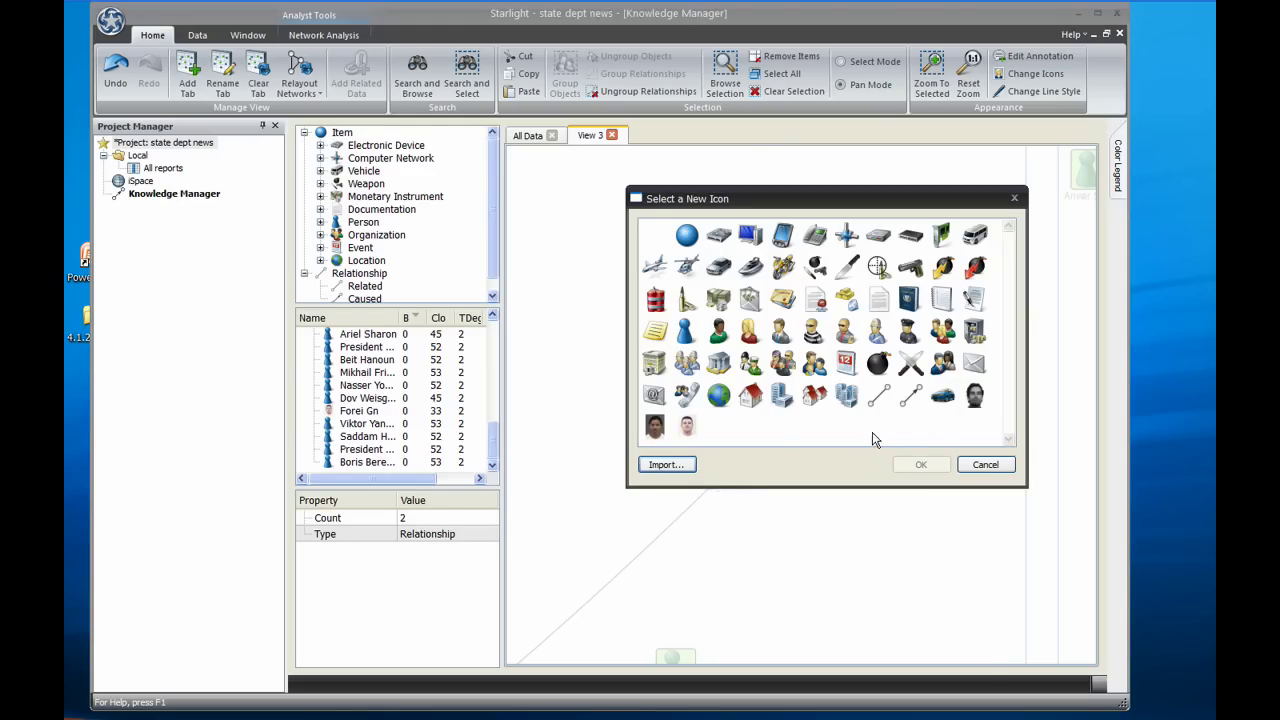
pyautogui.click(942, 396)
pyautogui.click(921, 464)
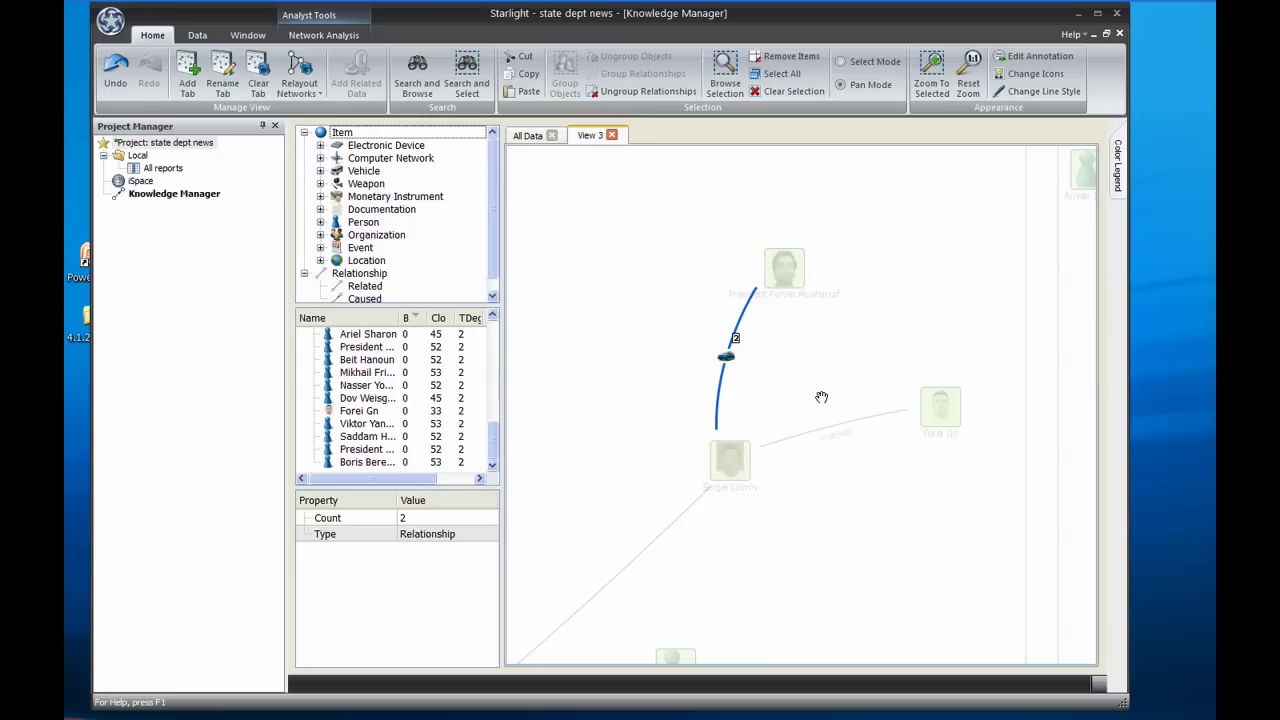
pyautogui.click(787, 369)
pyautogui.scroll(2, 749, 407)
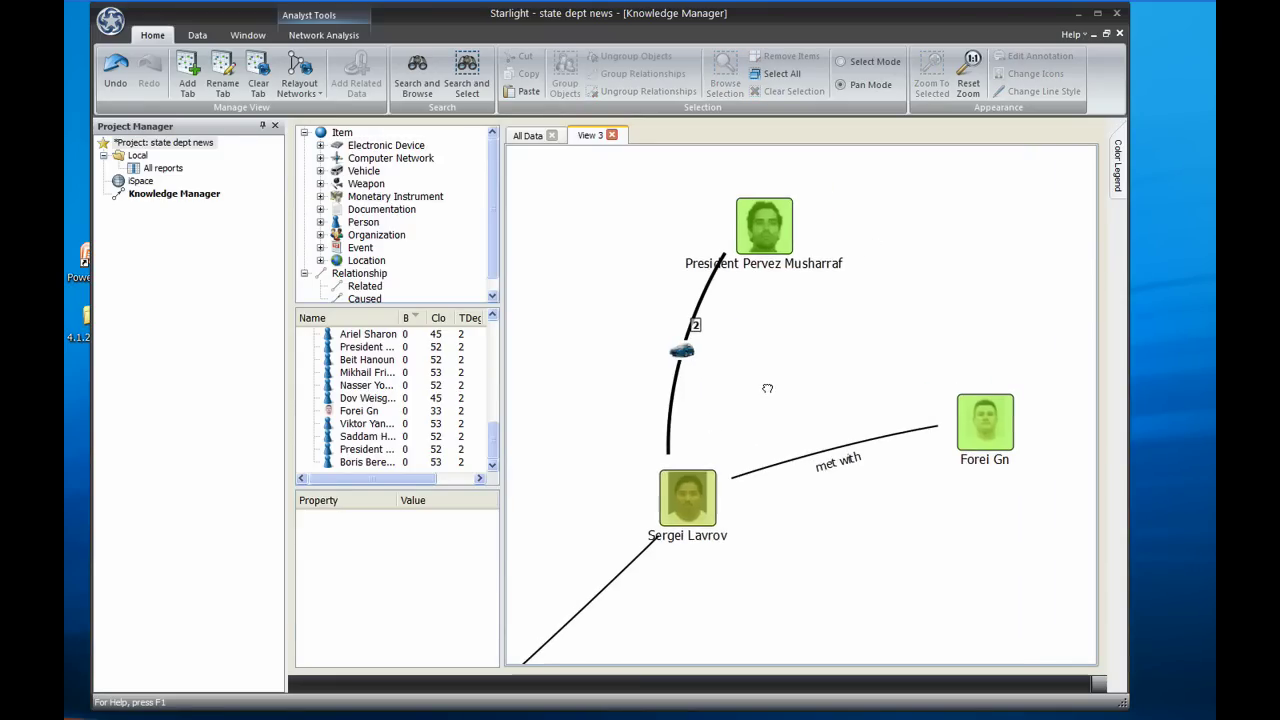
pyautogui.moveTo(767, 388); pyautogui.dragTo(759, 391)
pyautogui.scroll(-5, 779, 287)
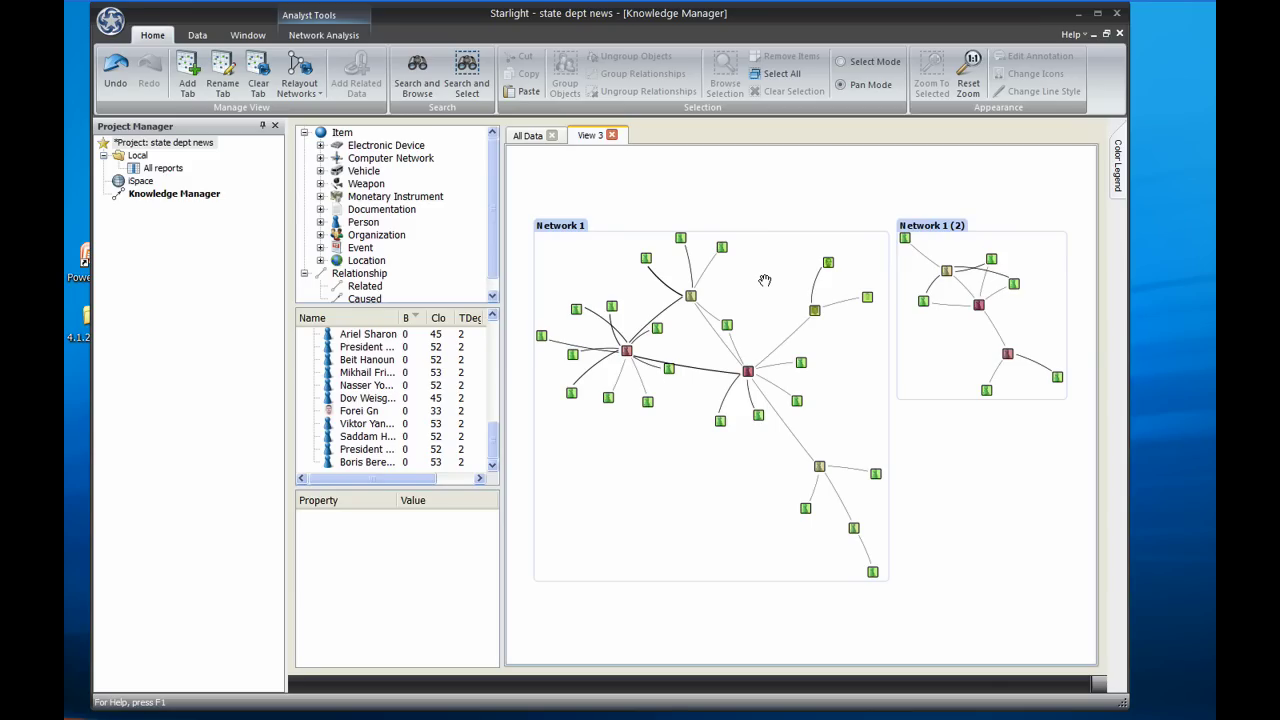
# Export the network view as a view screenshot in PDF format, named "km chart", into the report folder
pyautogui.click(197, 35)
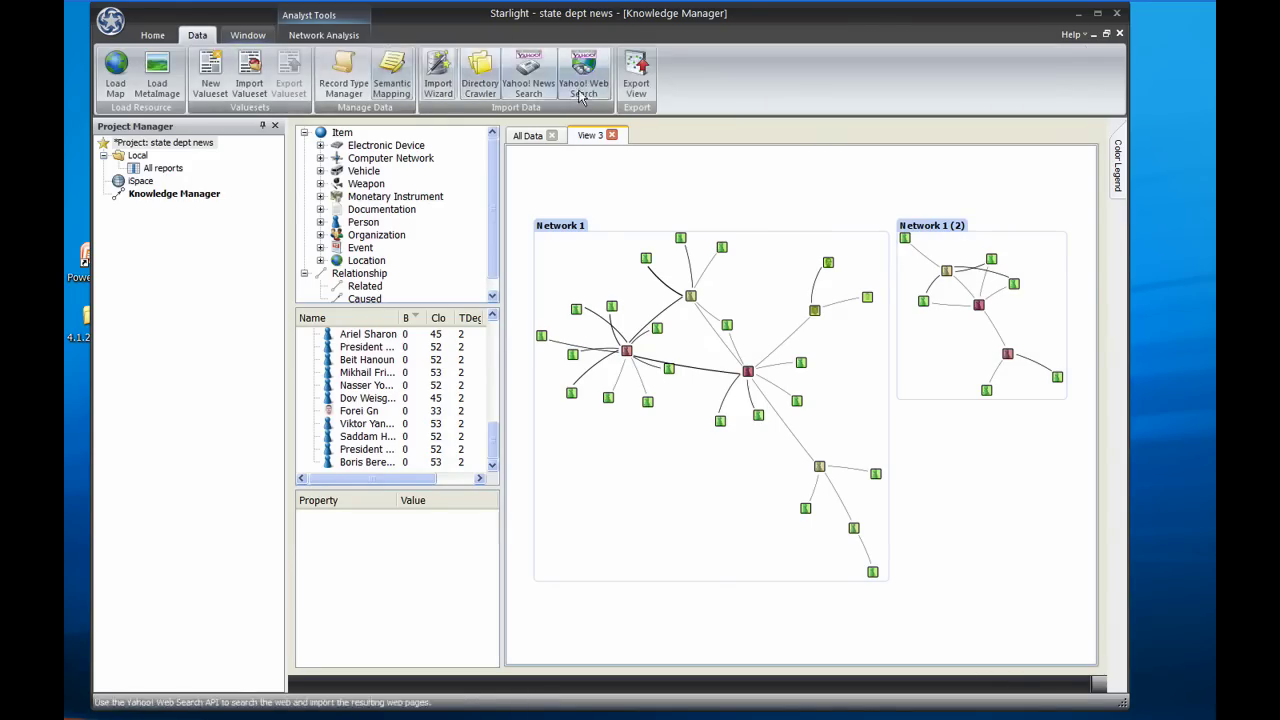
pyautogui.click(643, 88)
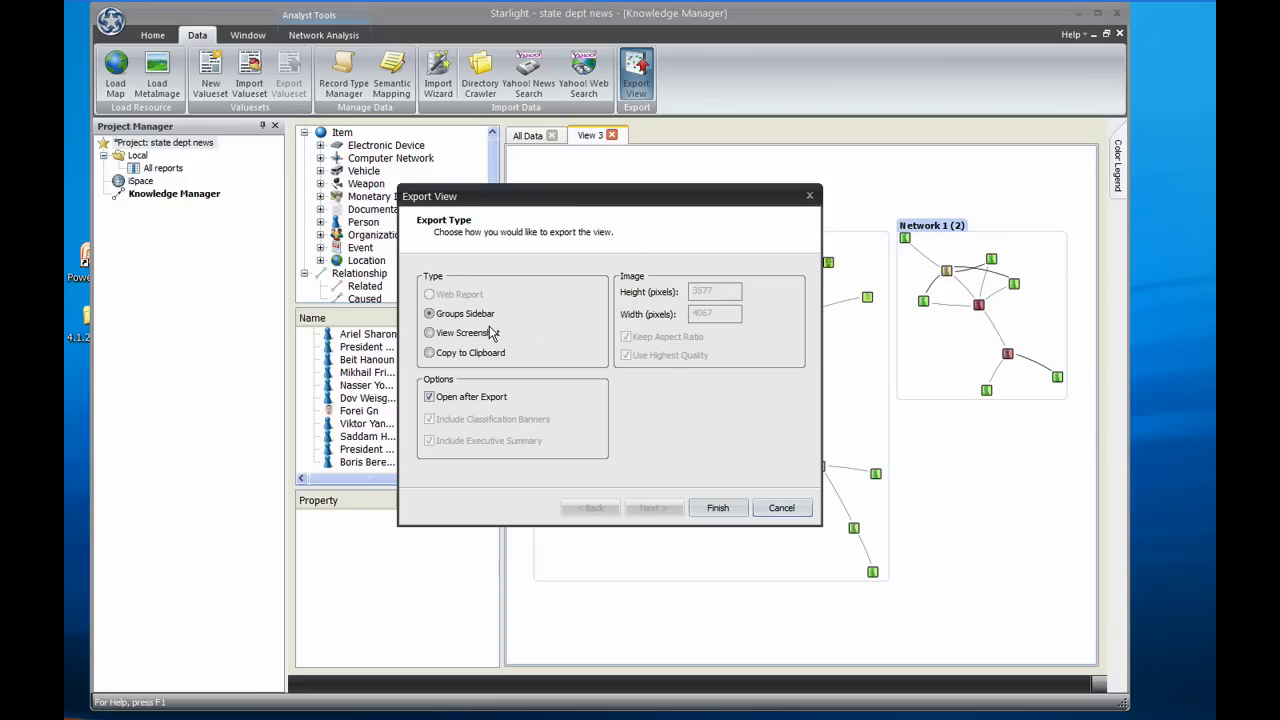
pyautogui.click(491, 333)
pyautogui.click(716, 508)
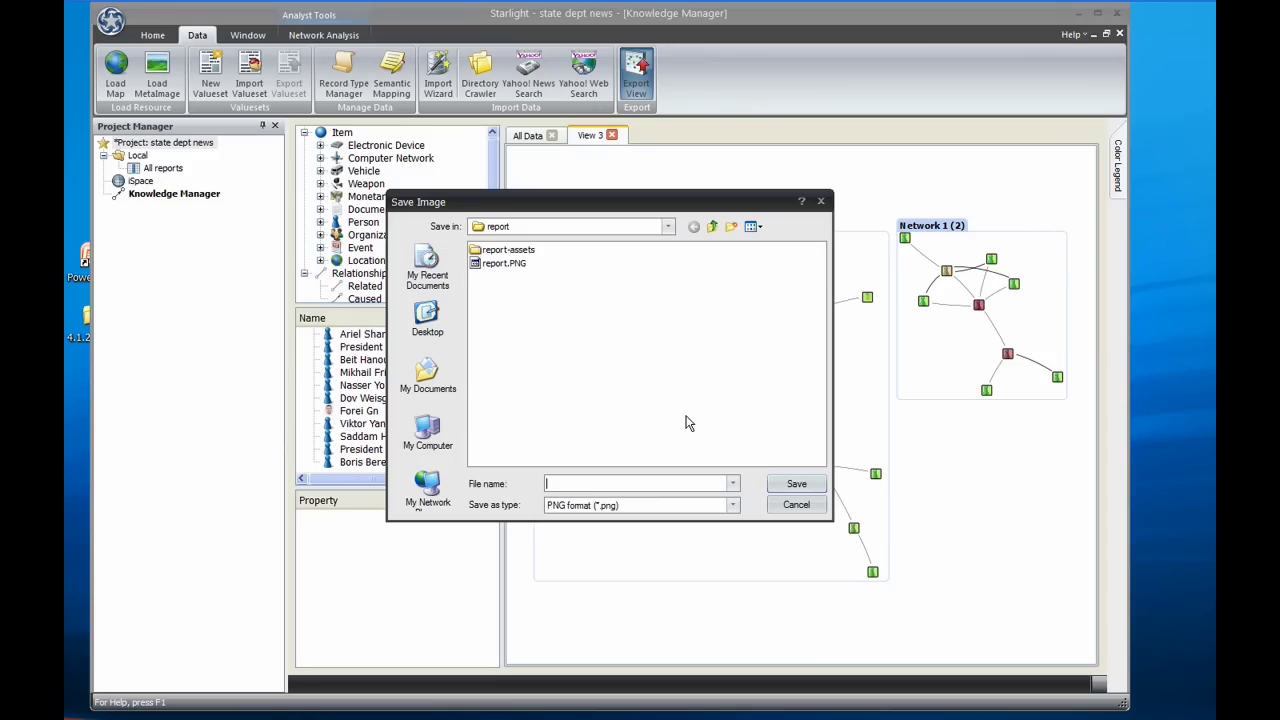
pyautogui.click(587, 483)
pyautogui.write('km chart')
pyautogui.click(732, 505)
pyautogui.click(647, 562)
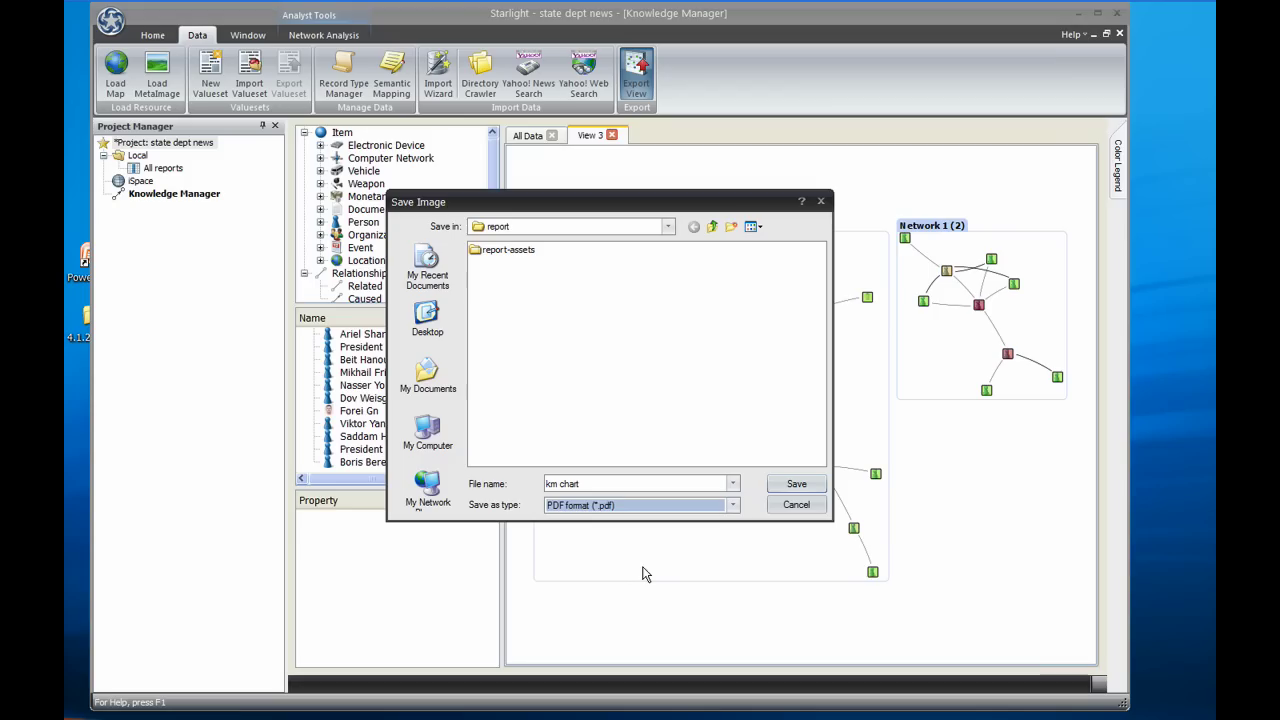
pyautogui.click(795, 484)
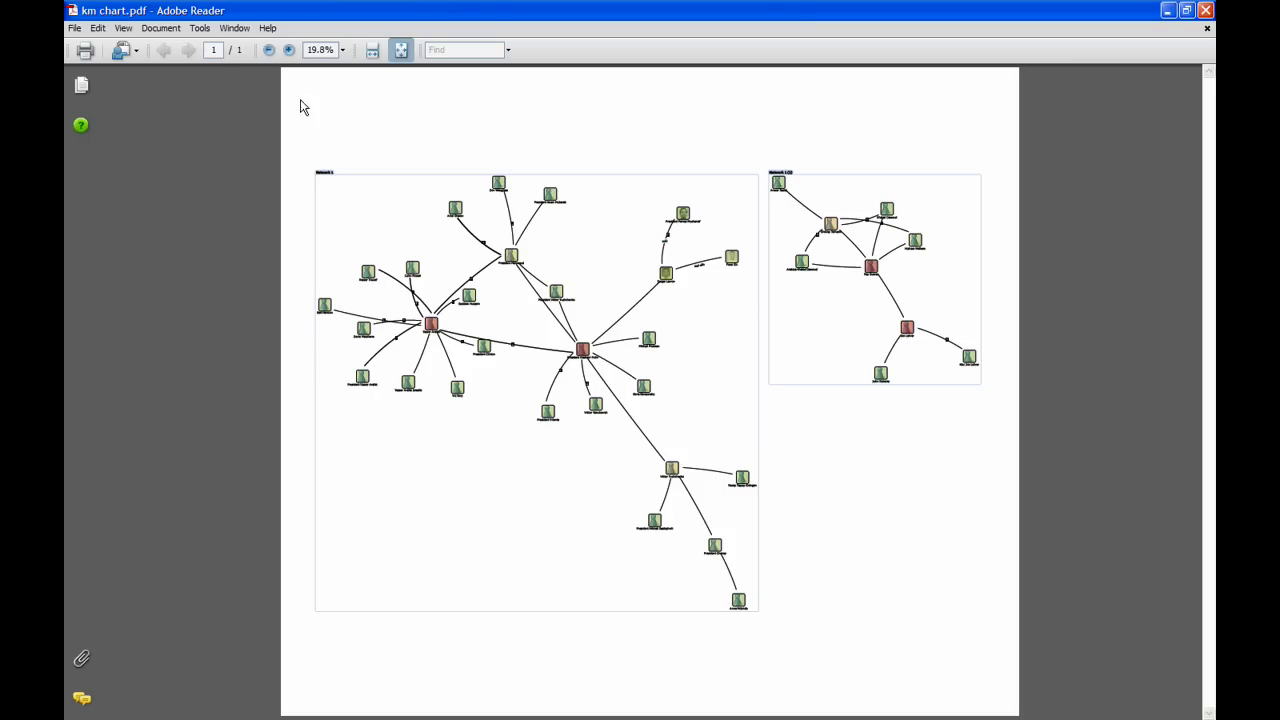
# Examine the custom icons and annotation in km chart.pdf with Marquee Zoom in Adobe Reader, fit the page again and return to Starlight
pyautogui.click(203, 28)
pyautogui.moveTo(226, 47)
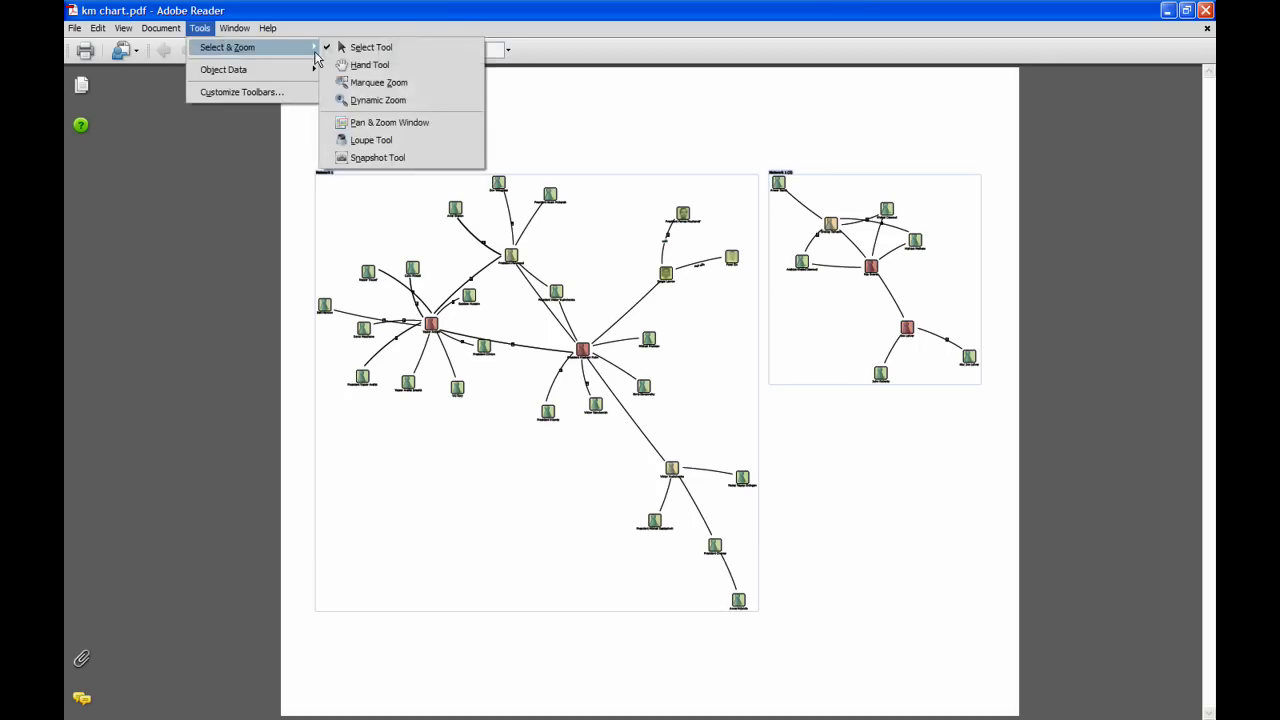
pyautogui.click(380, 83)
pyautogui.moveTo(638, 213); pyautogui.dragTo(691, 258)
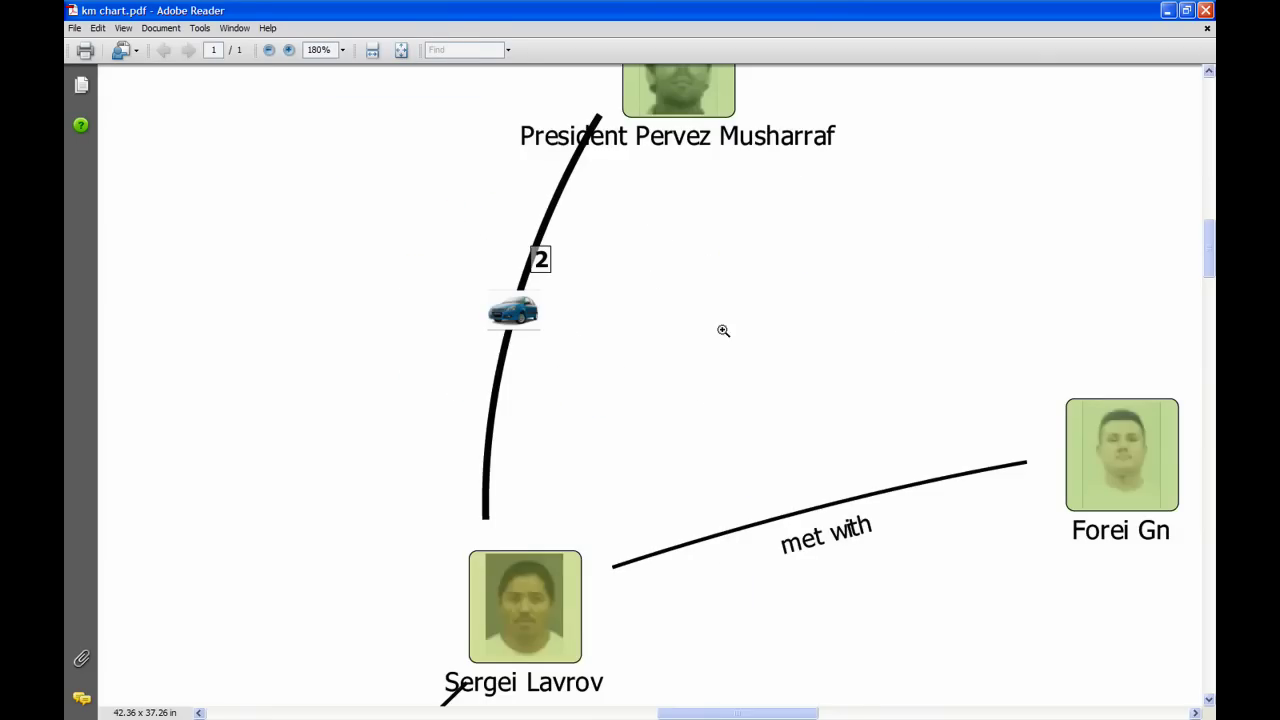
pyautogui.moveTo(675, 462); pyautogui.dragTo(458, 203)
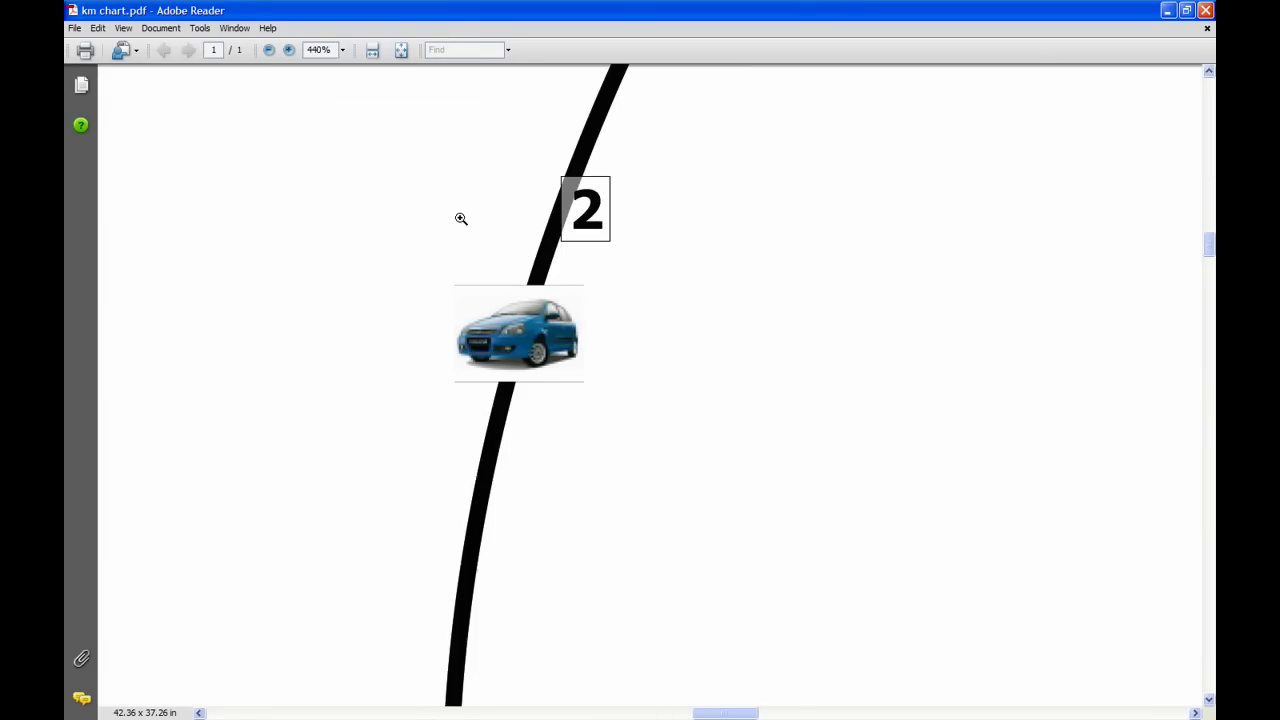
pyautogui.hotkey('ctrl', '0')
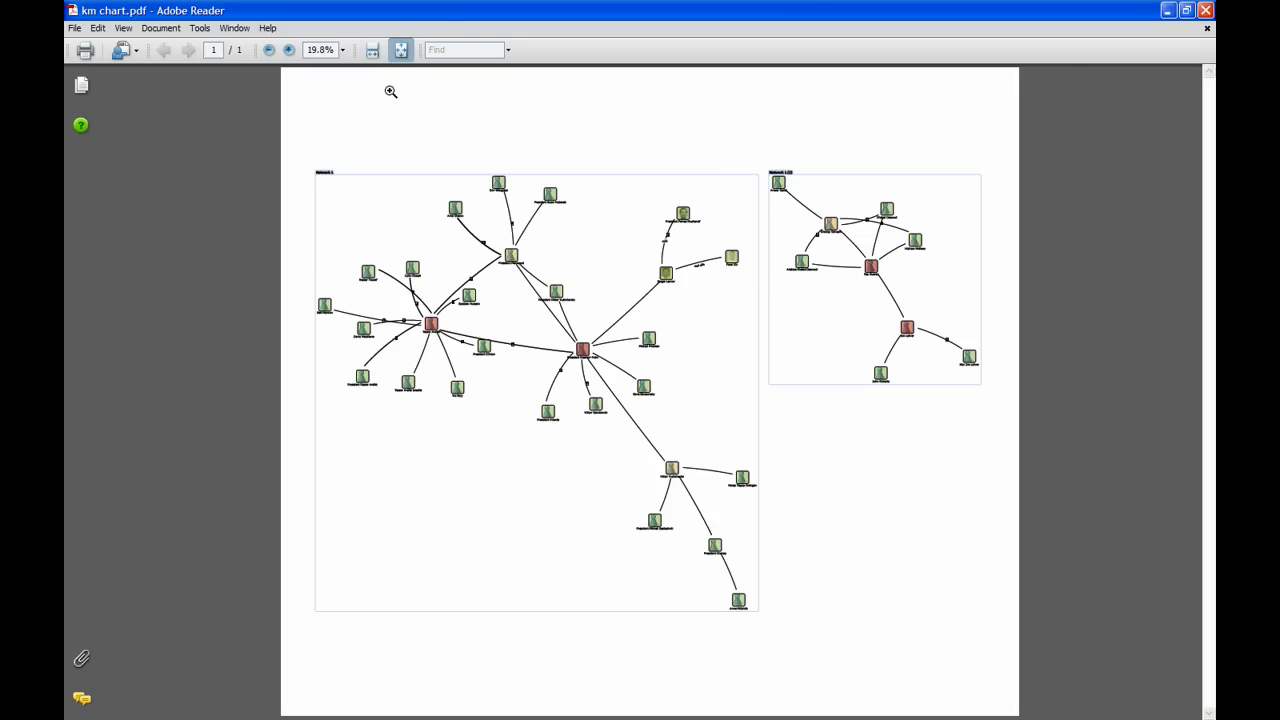
pyautogui.hotkey('alt', 'Tab')
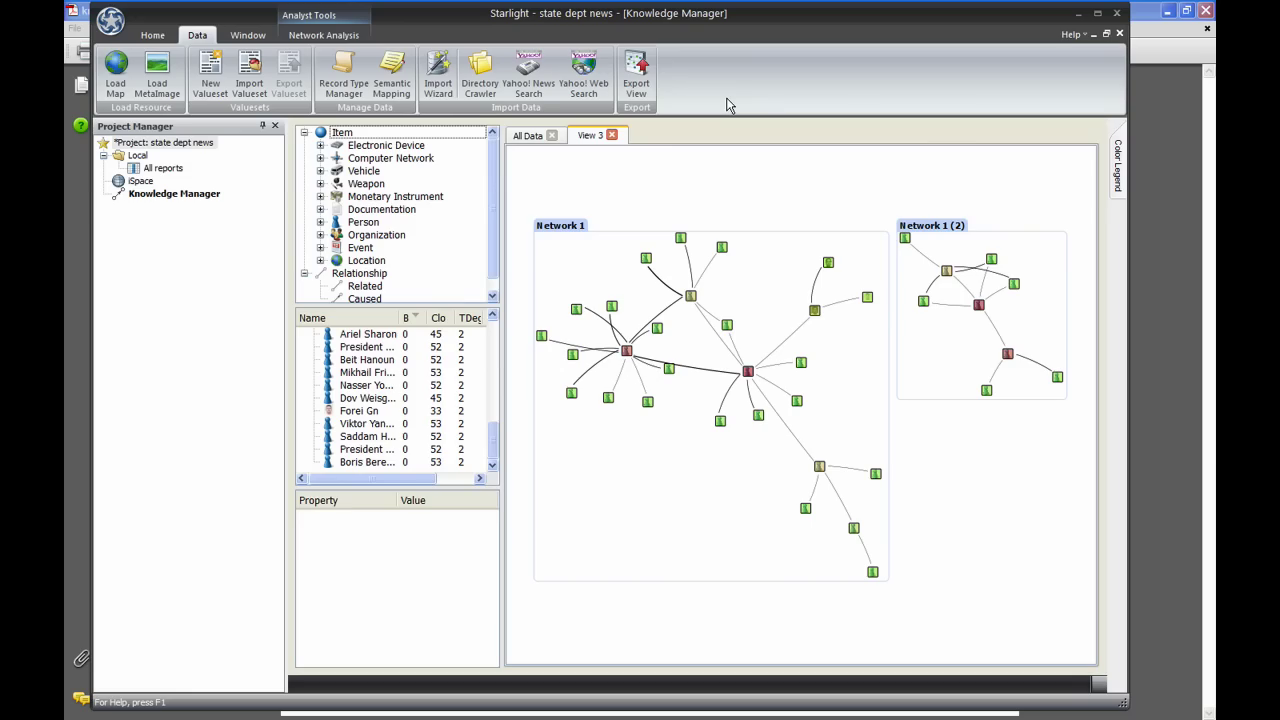